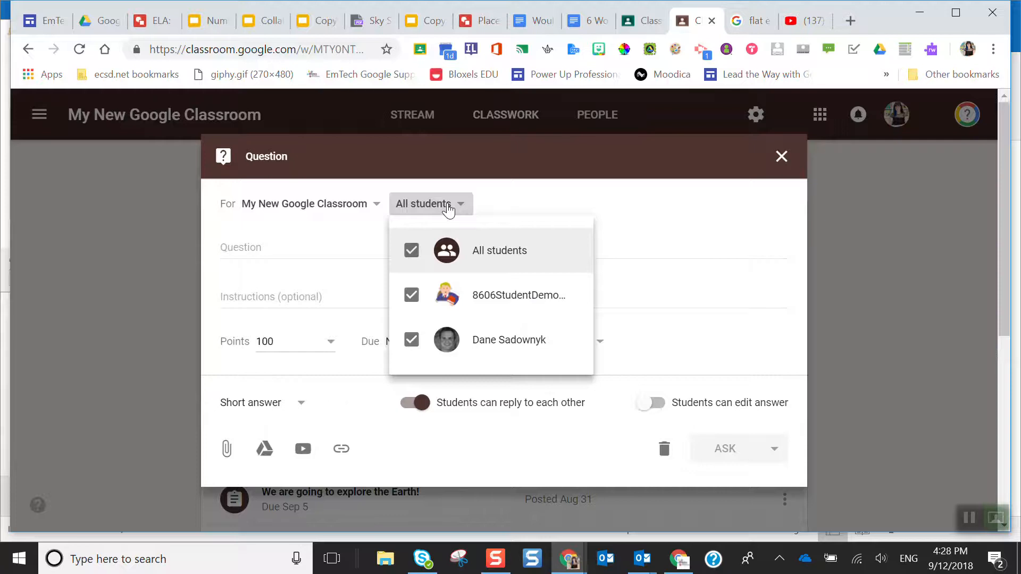
Enter "Why Do Some People Think the Earth Is Flat?" as the question for all students
click(542, 198)
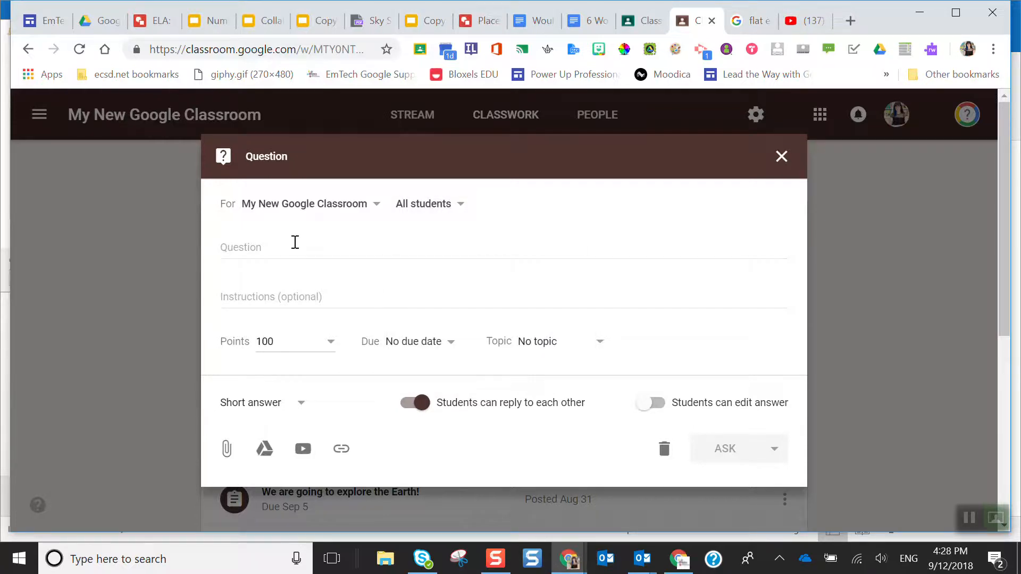
click(279, 243)
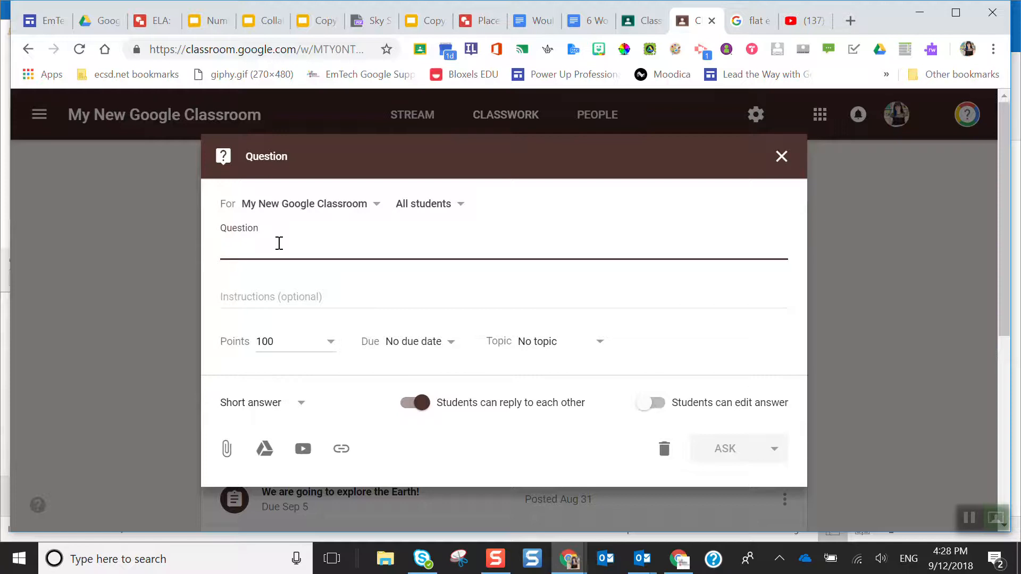
text(Why Do Some People Think the Earth Is Flat?)
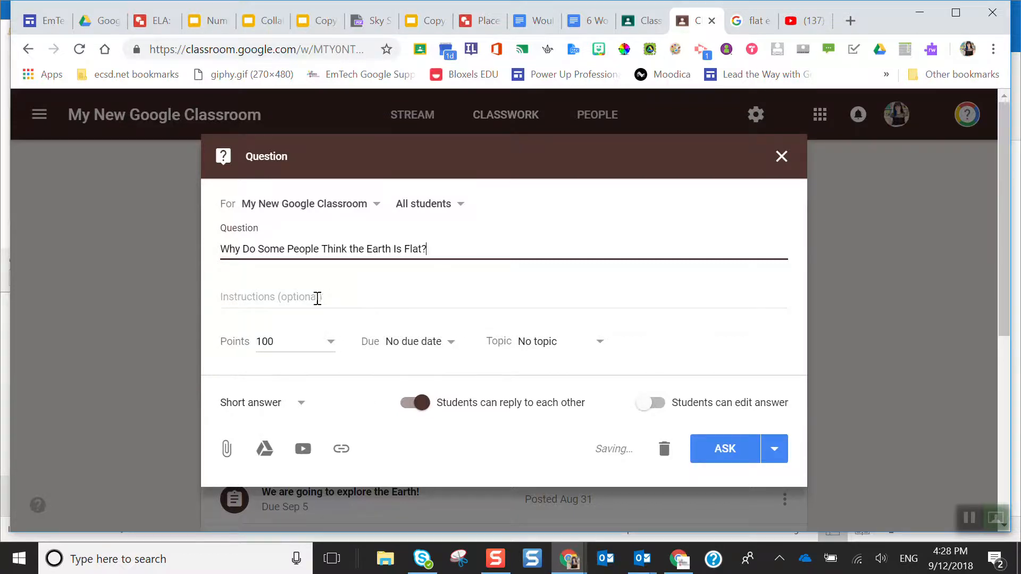
click(301, 298)
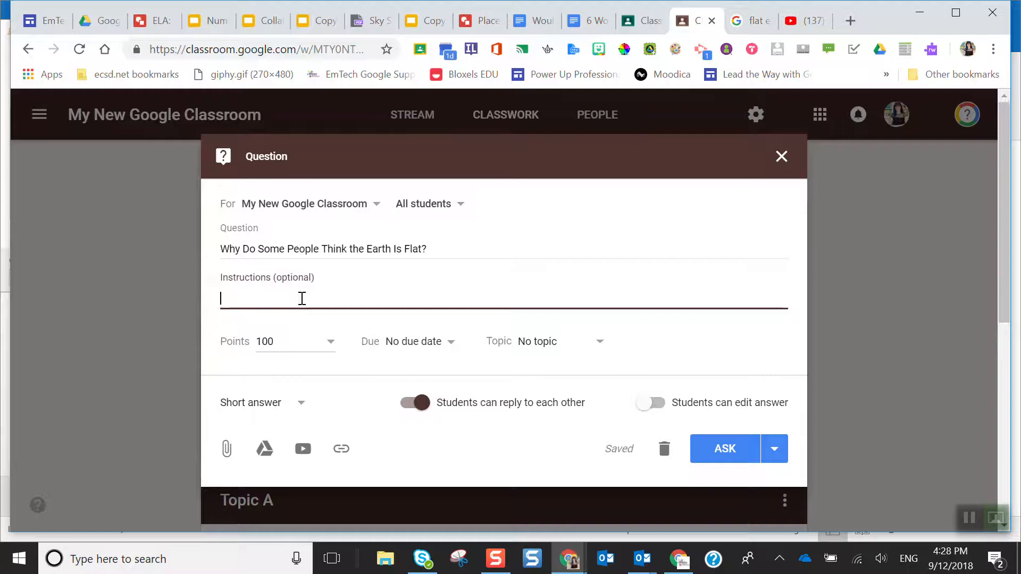
Make the question ungraded and set its due date to Sep 14, 2018, without a due time
click(330, 345)
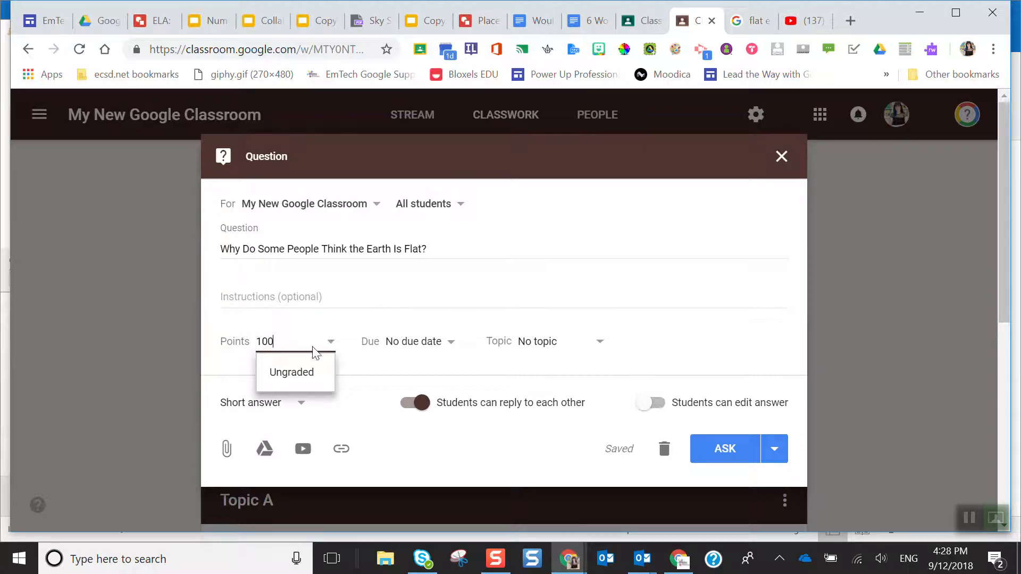
click(302, 370)
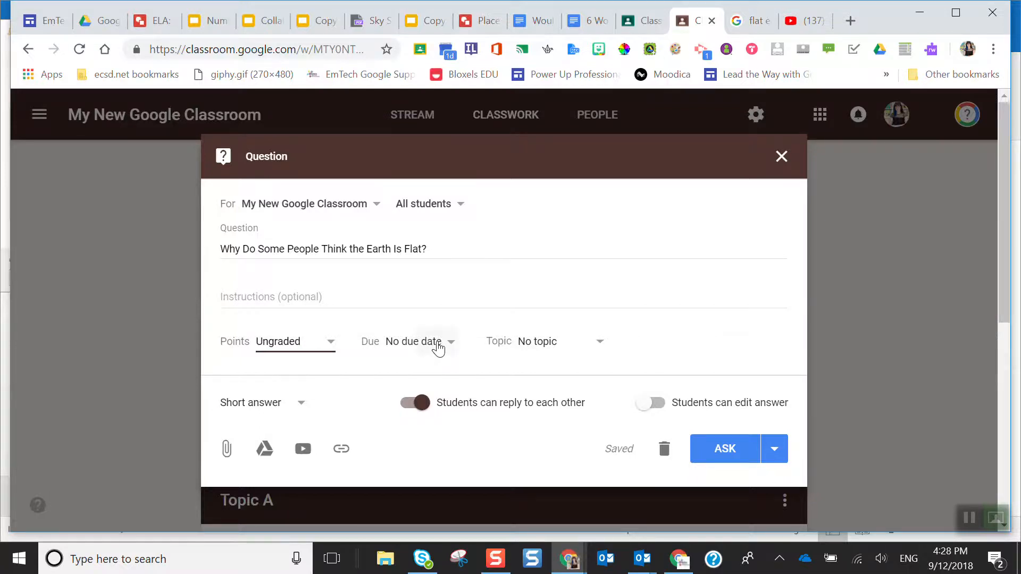
click(438, 347)
click(461, 328)
click(448, 345)
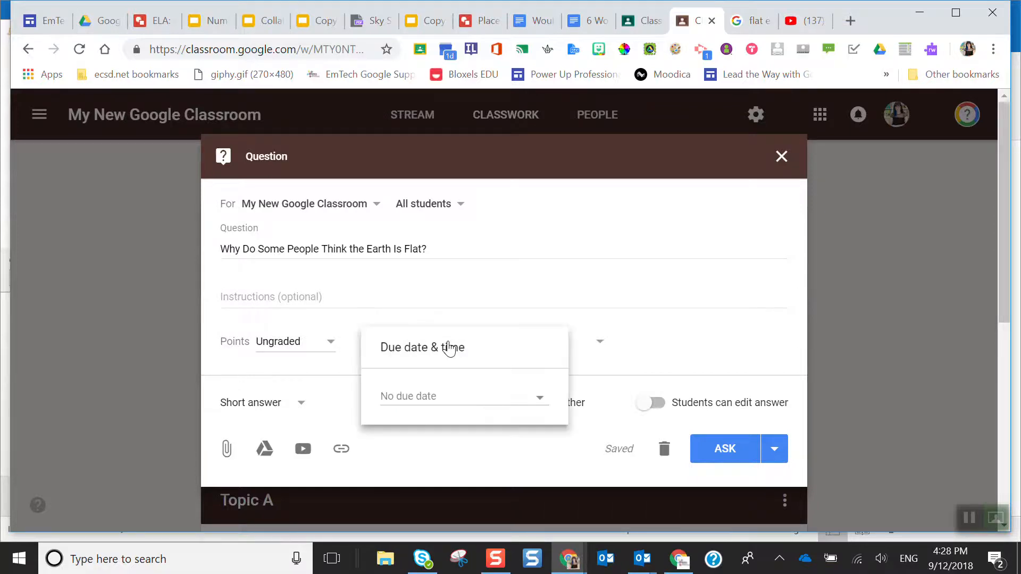
click(479, 398)
click(519, 441)
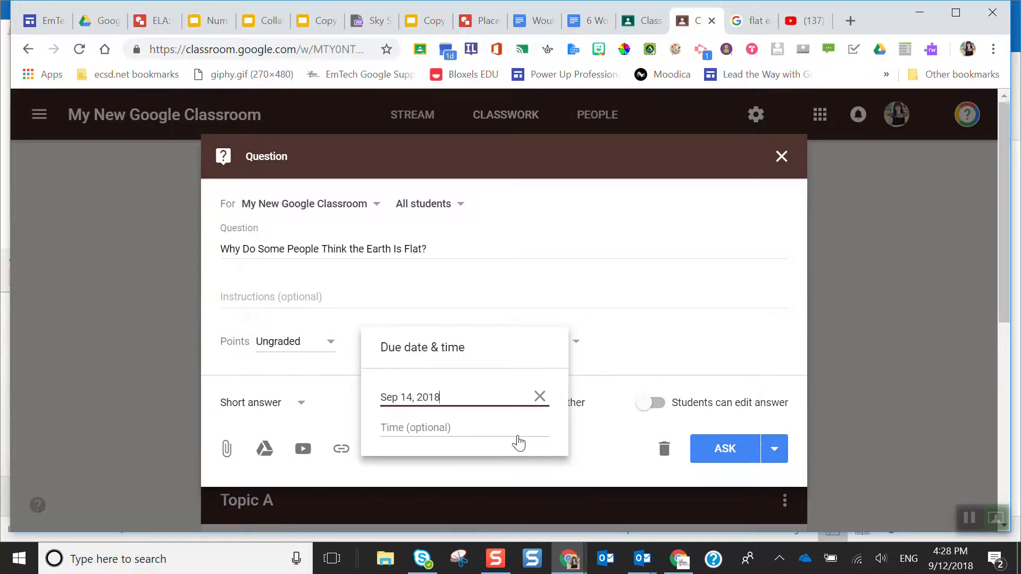
click(519, 307)
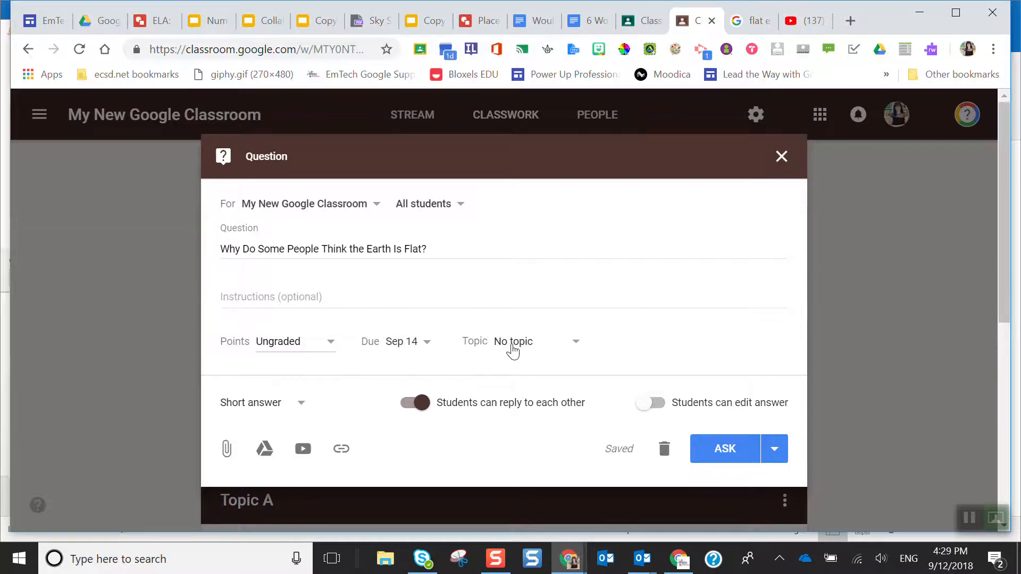
Create a new topic named "Sky Science" for the question
click(519, 349)
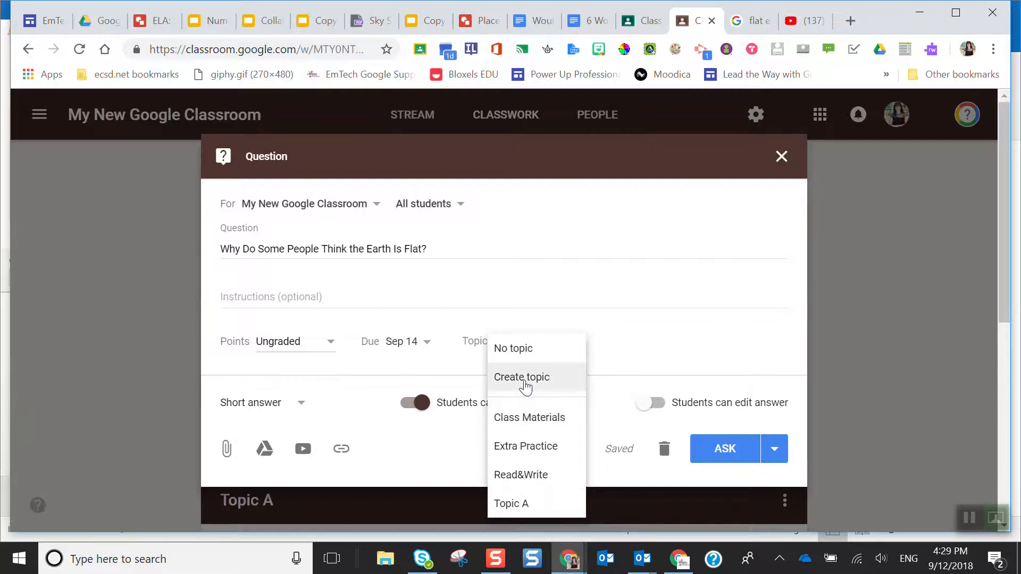
click(524, 382)
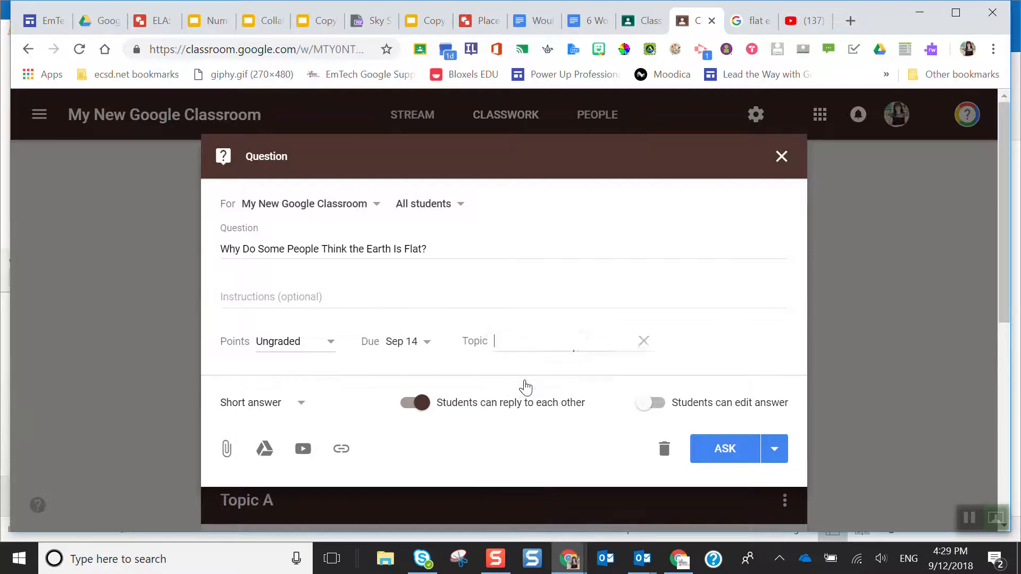
text(Sky Science)
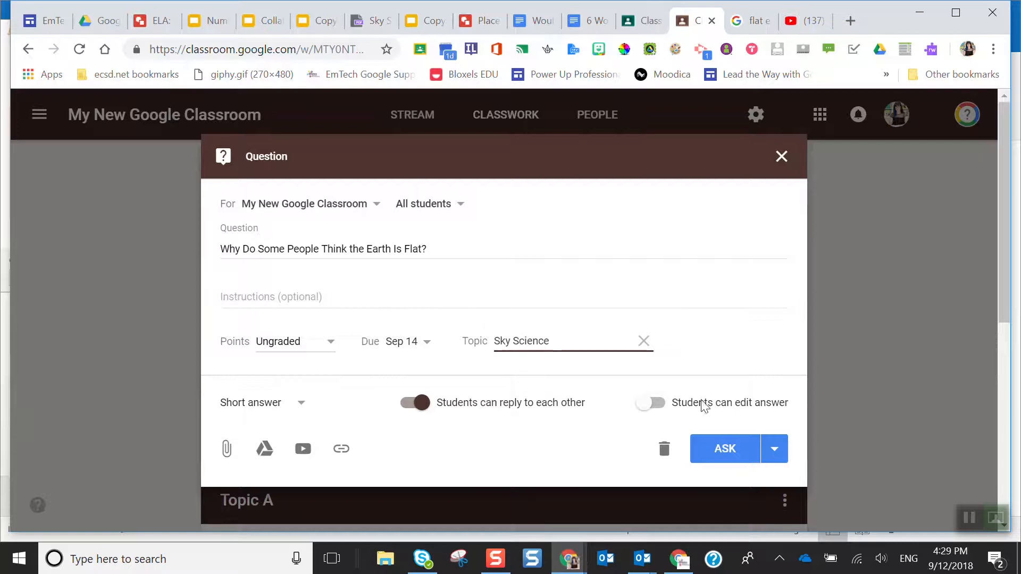
click(734, 345)
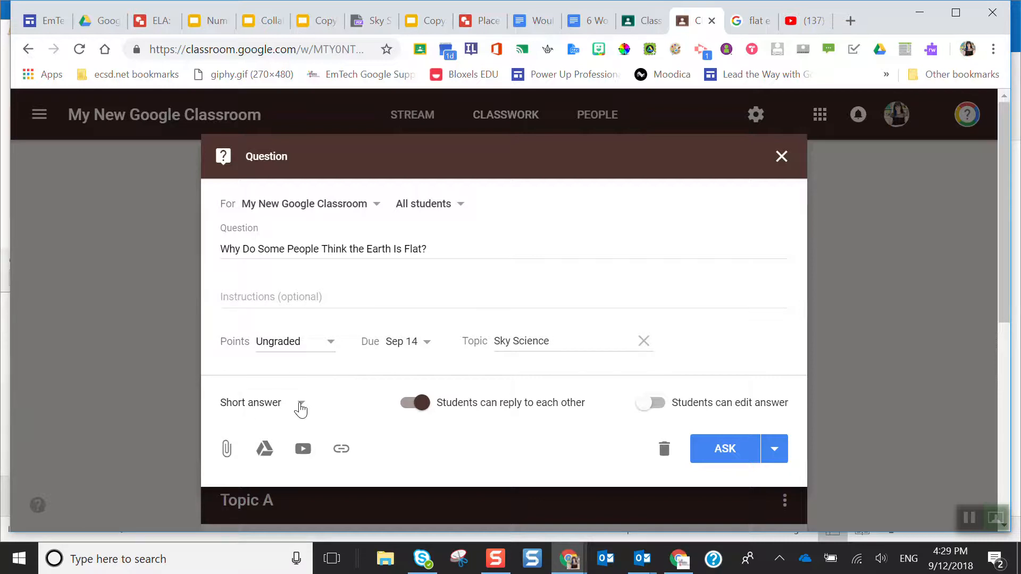
Switch the question to Multiple choice and back to Short answer, and turn answer editing by students on and off again
click(301, 407)
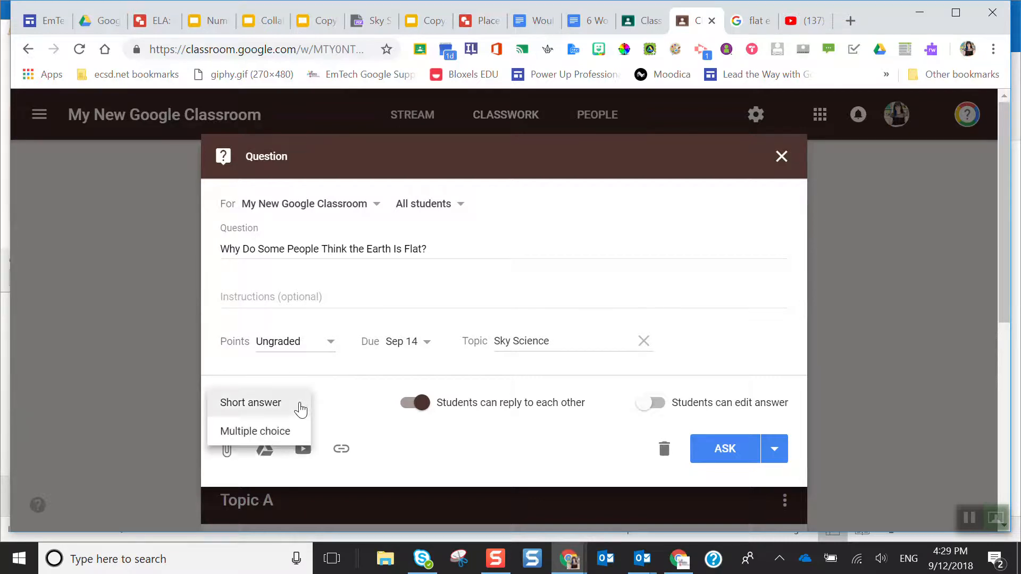
click(295, 432)
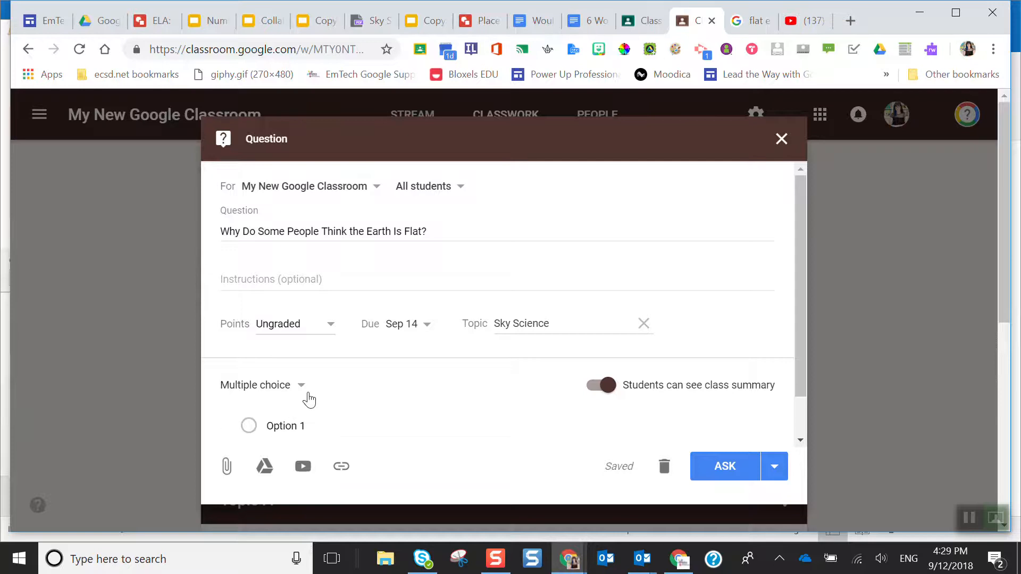
click(303, 389)
click(288, 362)
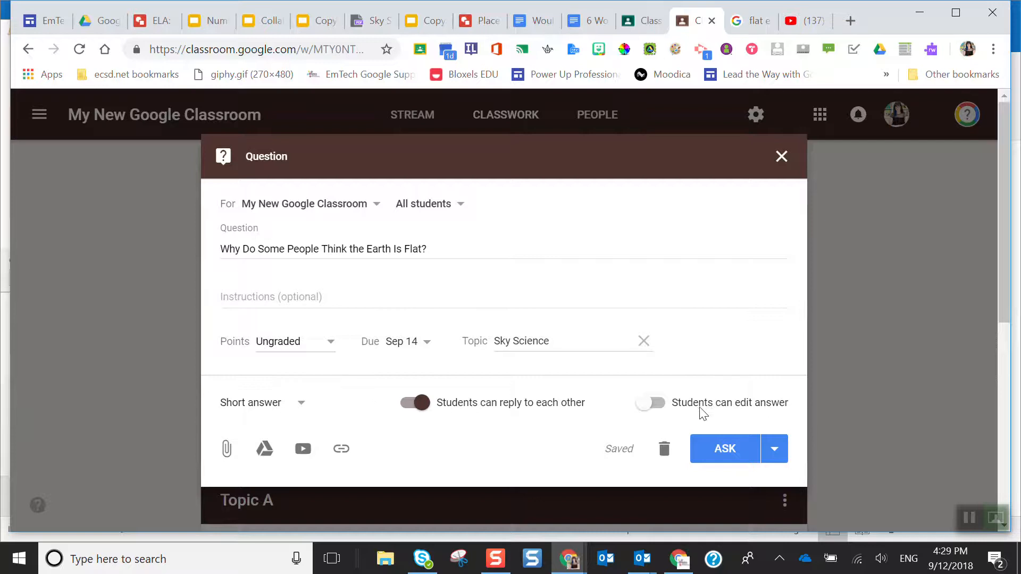
click(651, 403)
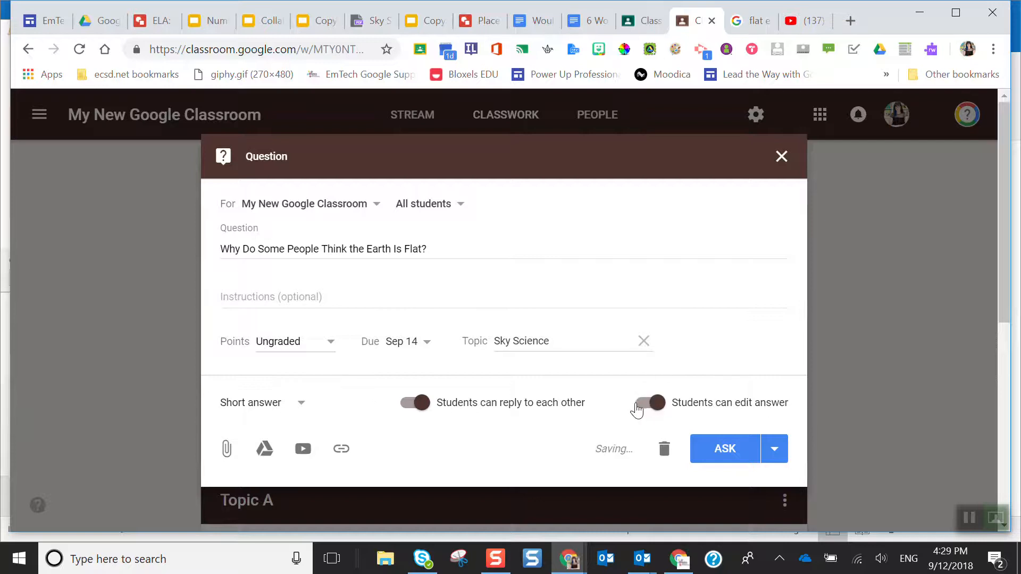
click(640, 411)
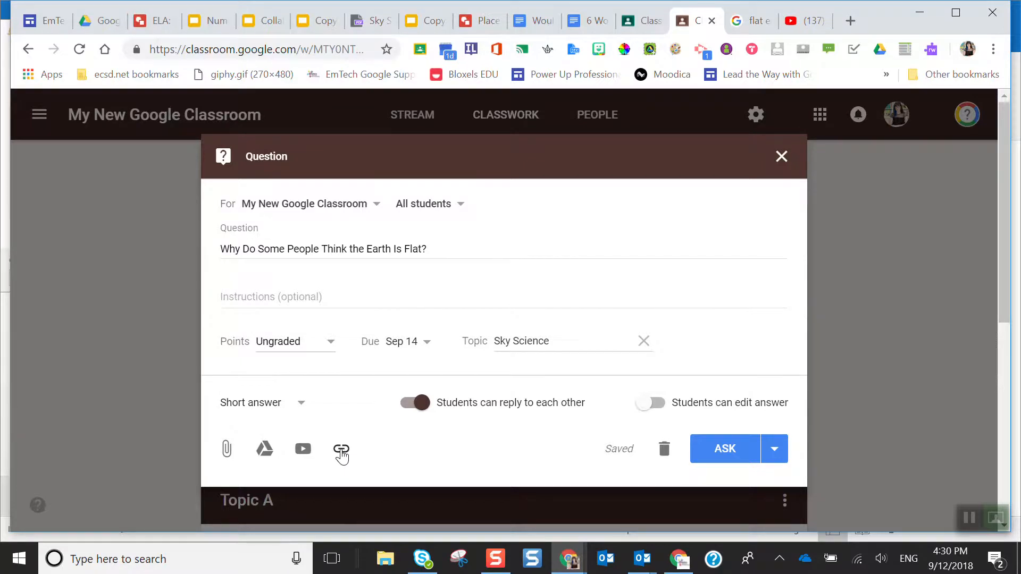
Switch to YouTube and copy the share link of the video "The Planet Earth: Astronomy and Space for Kids - FreeSchool"
click(812, 23)
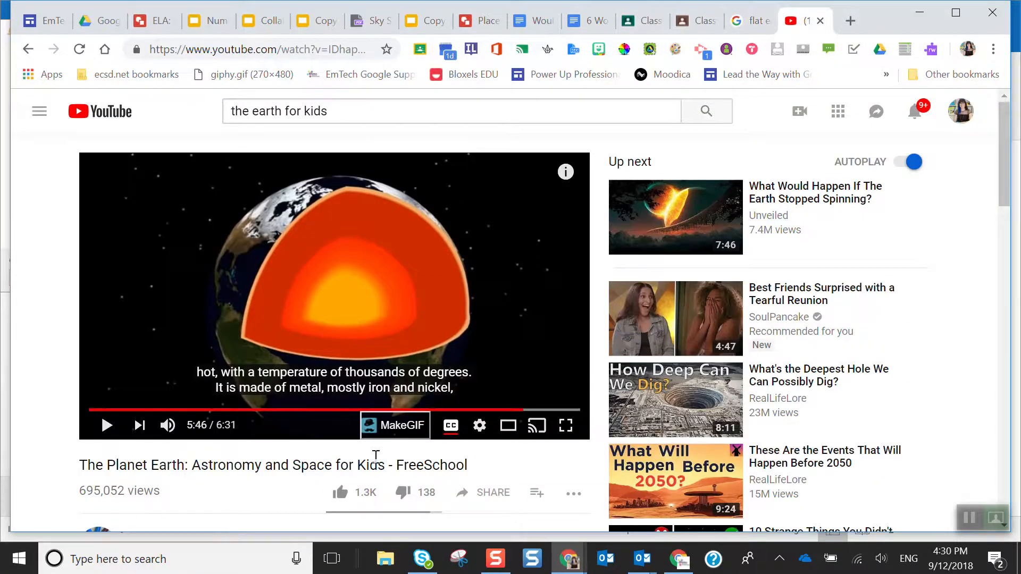
click(493, 494)
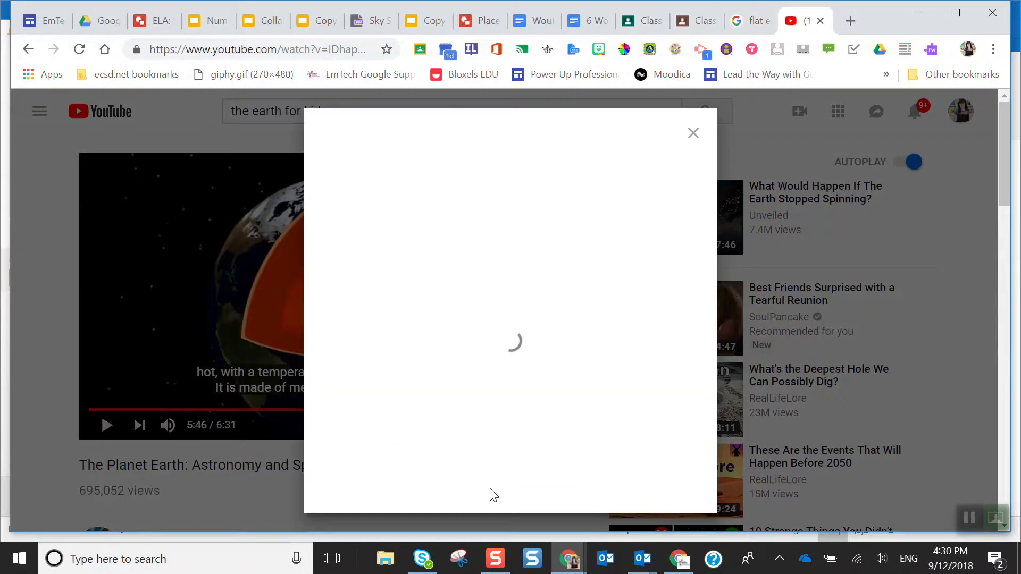
click(658, 345)
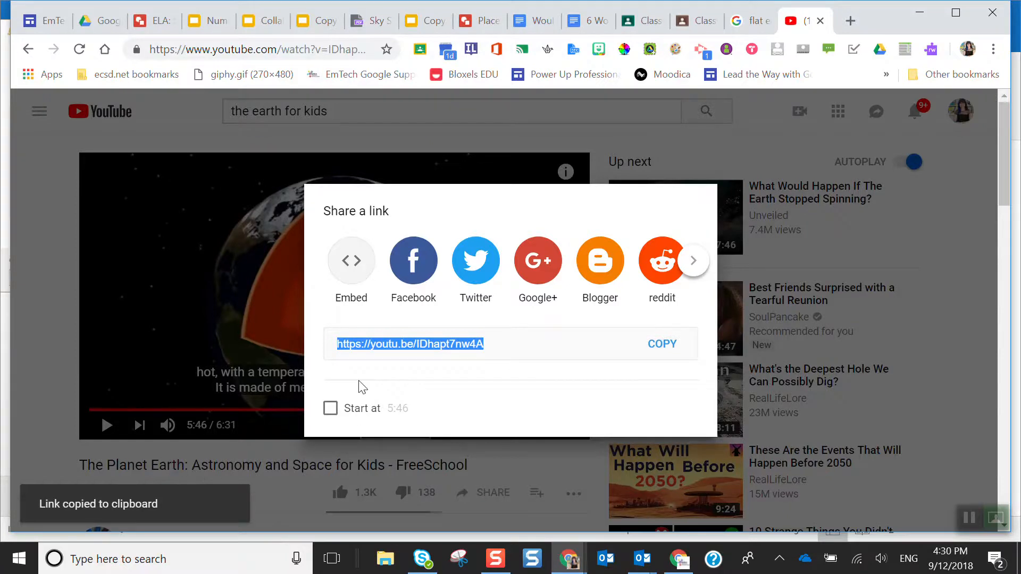
key(Escape)
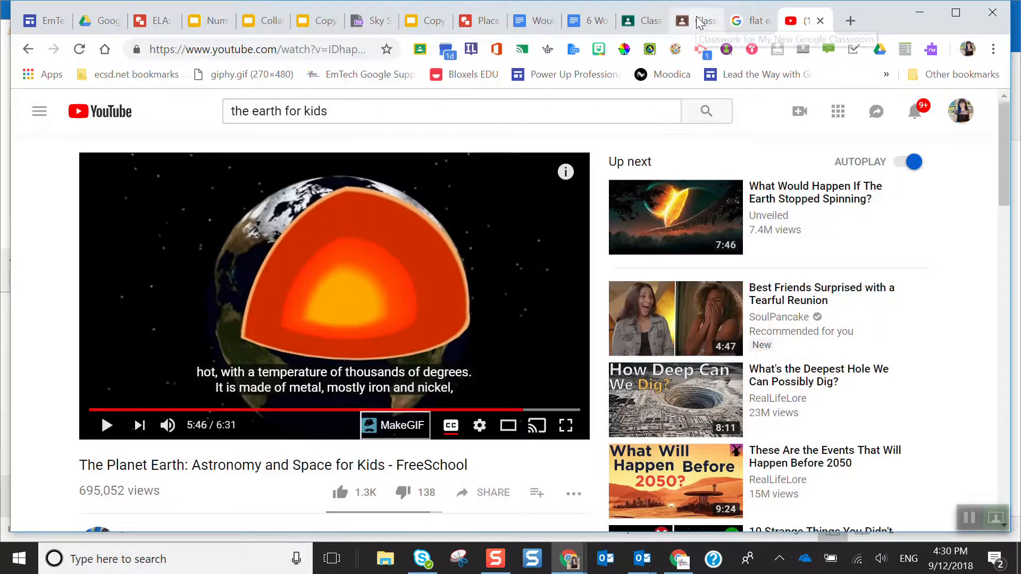
click(692, 20)
click(303, 449)
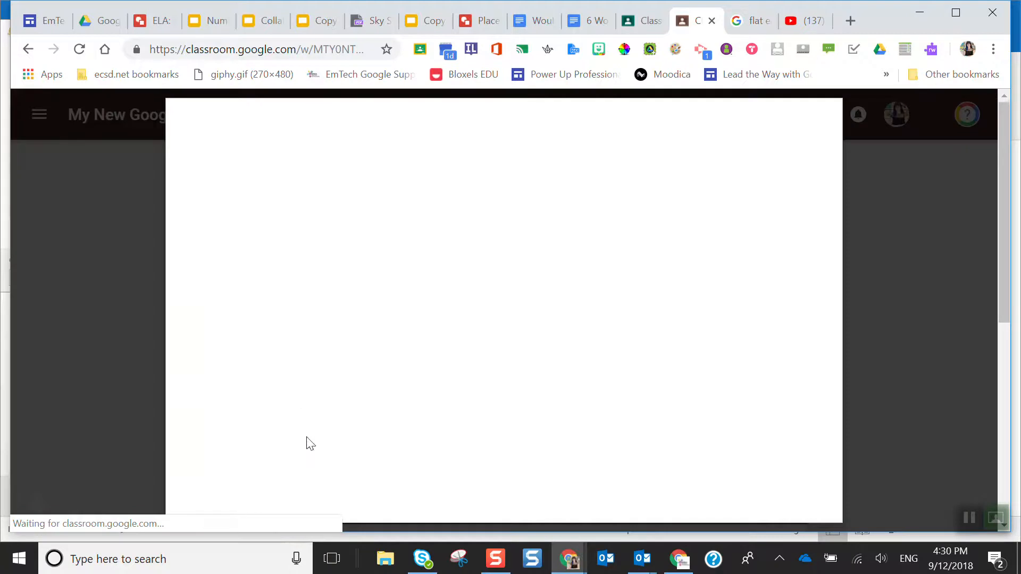
click(295, 228)
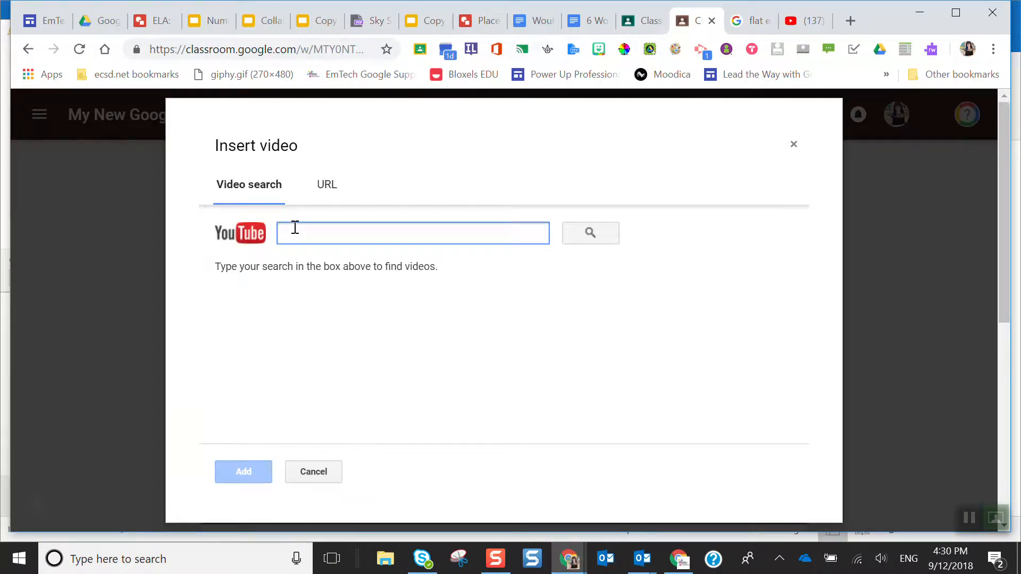
text(https://youtu.be/IDhapt7nw4A)
click(583, 233)
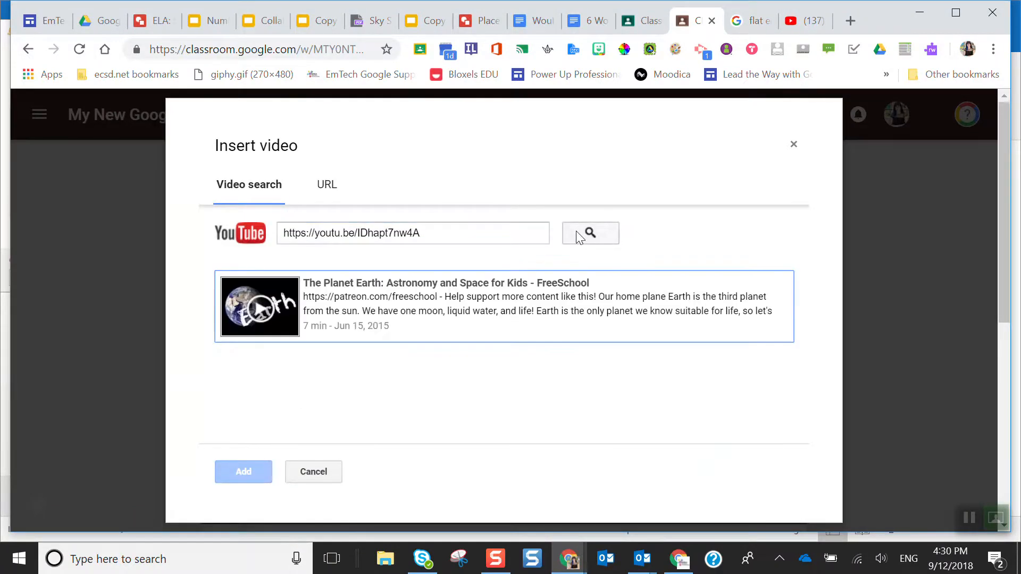
click(391, 322)
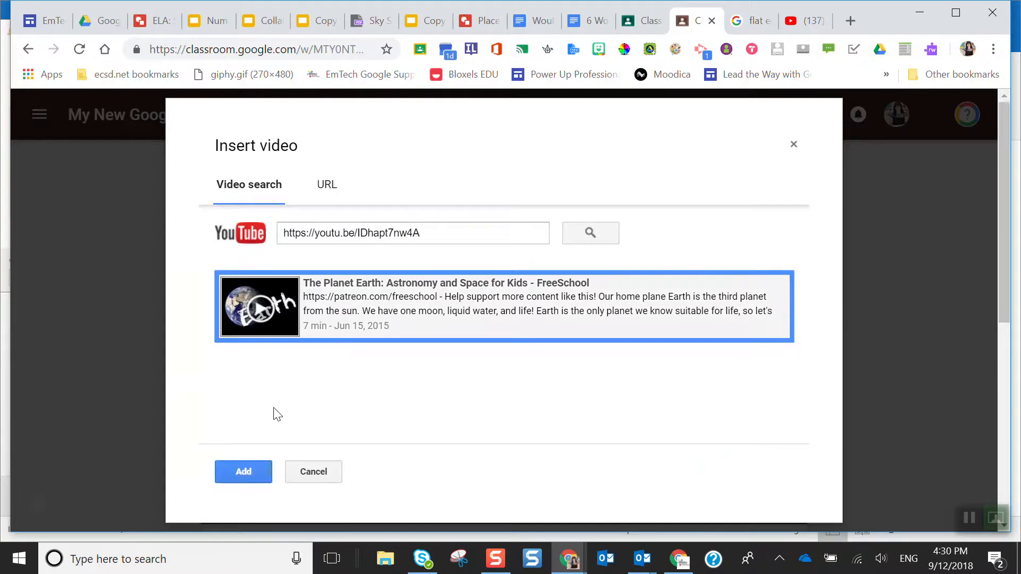
click(246, 472)
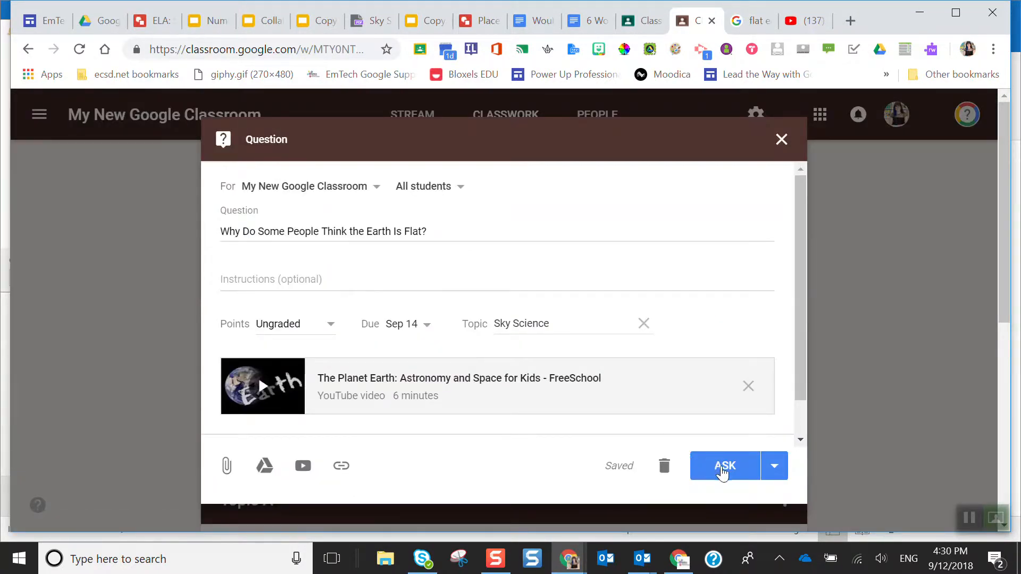
Post the question to the class immediately, without scheduling it or saving it as a draft
click(774, 466)
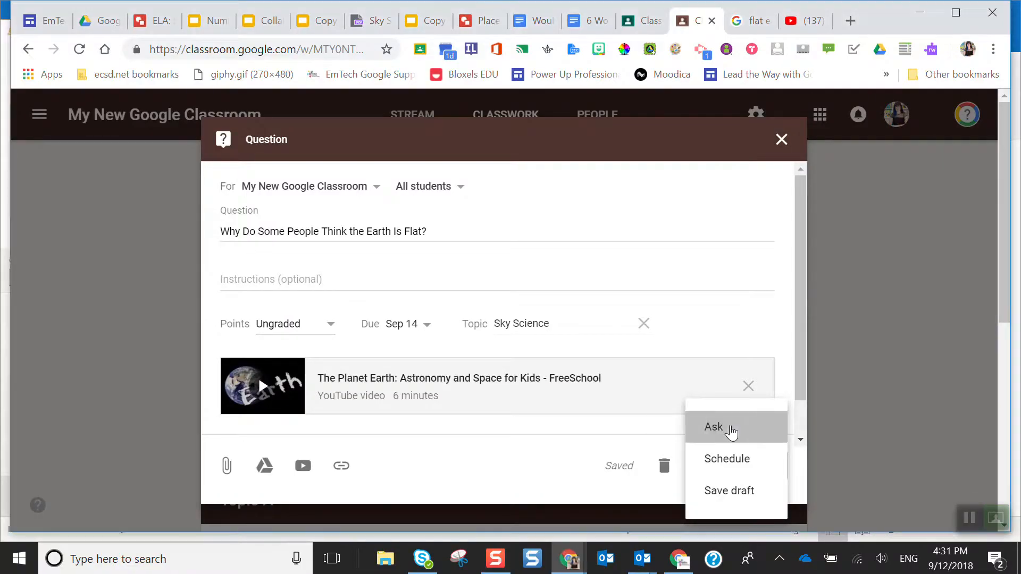
click(727, 431)
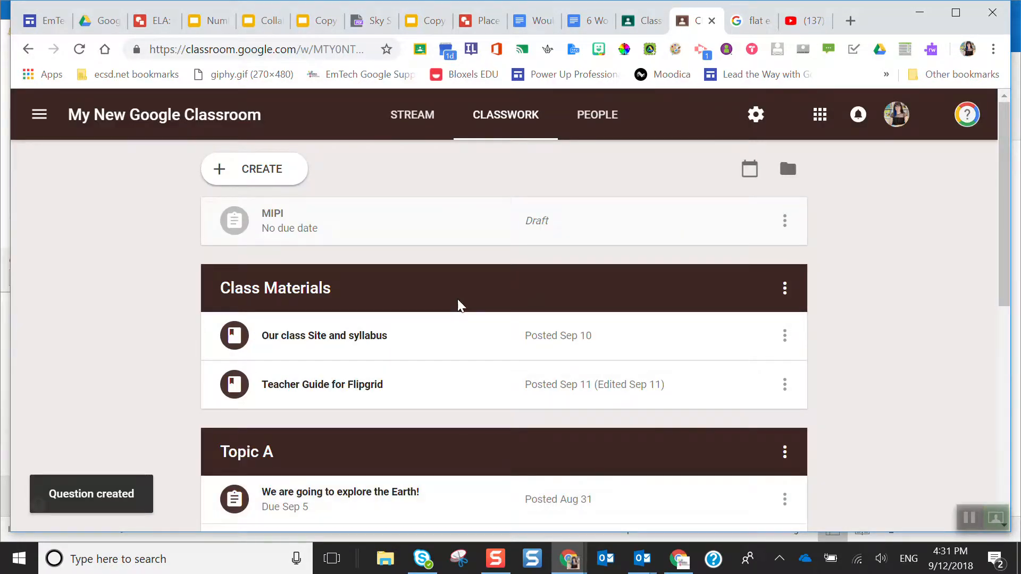
Move the Sky Science topic up the Classwork page until it sits directly below Class Materials
scroll(858, 341, down, 6)
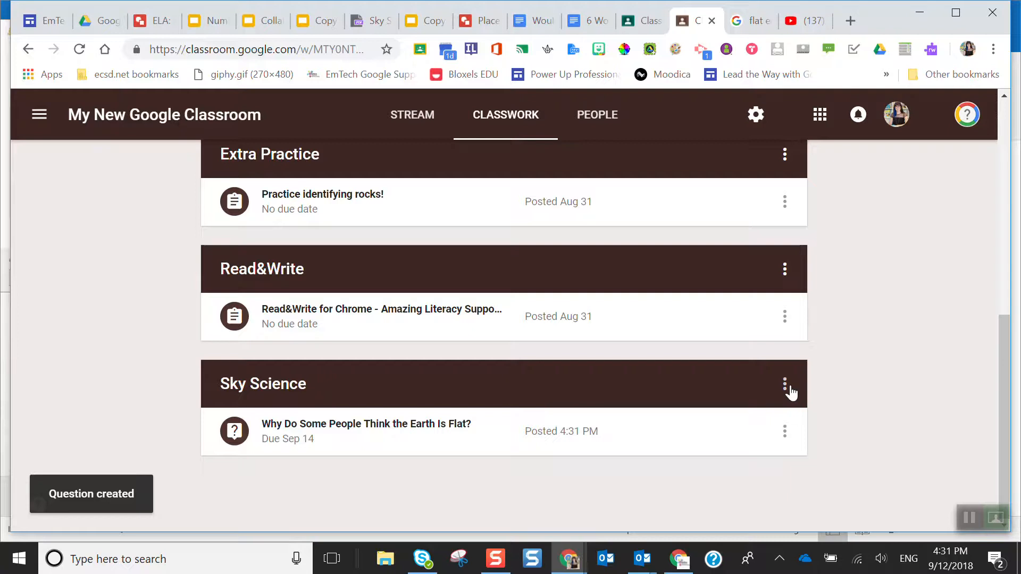
click(785, 386)
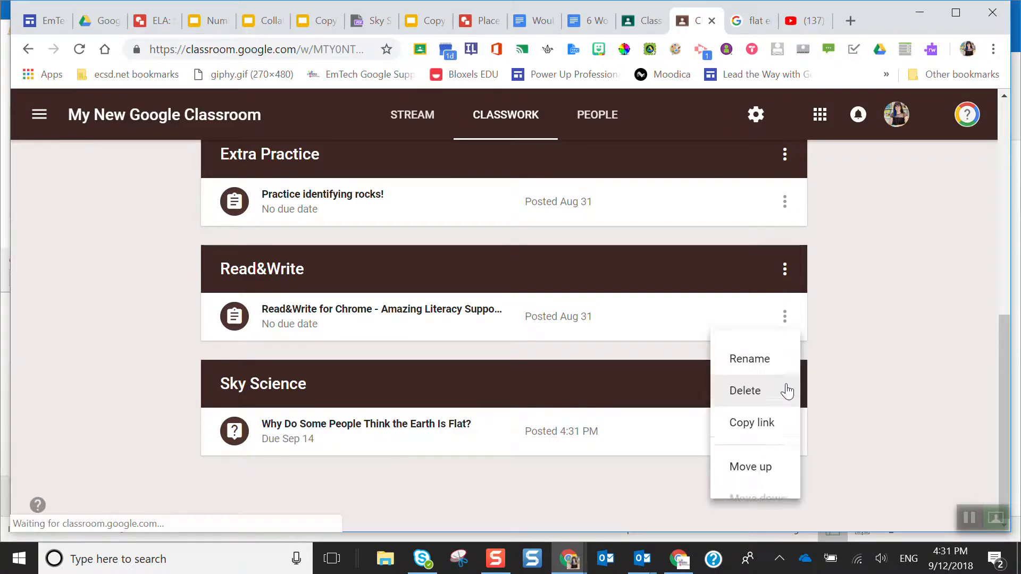
click(752, 462)
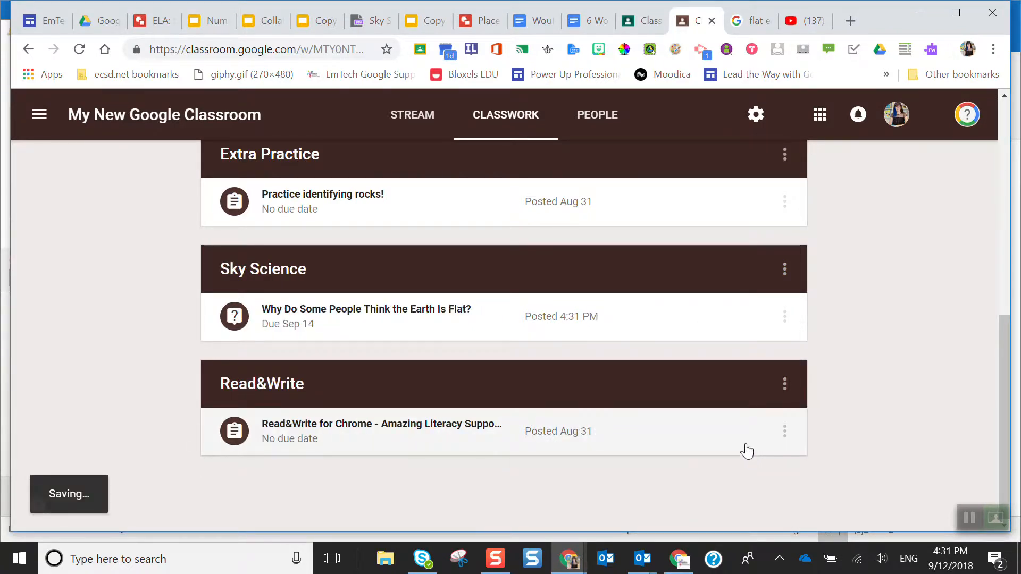
click(785, 276)
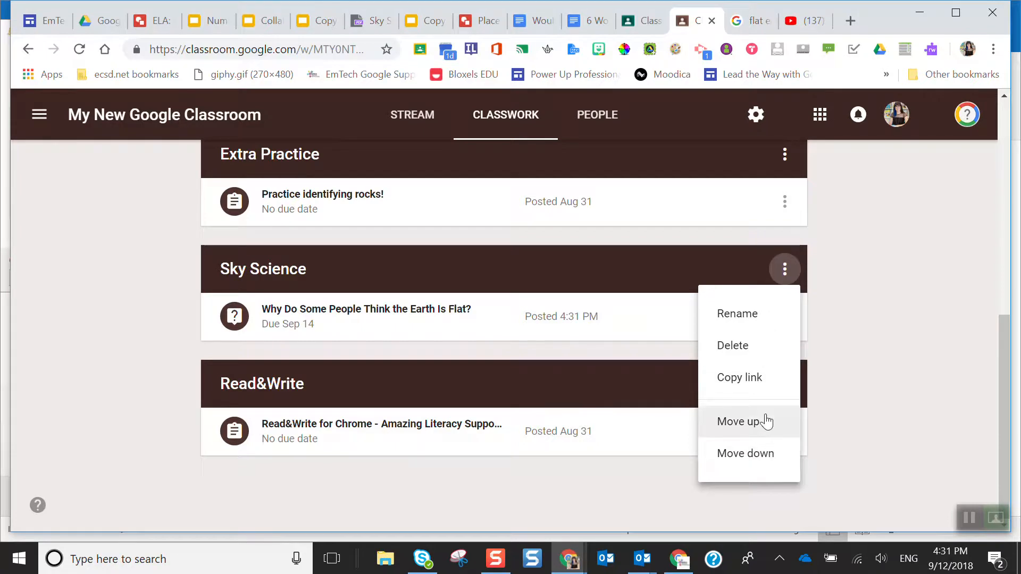
click(785, 421)
scroll(787, 372, up, 4)
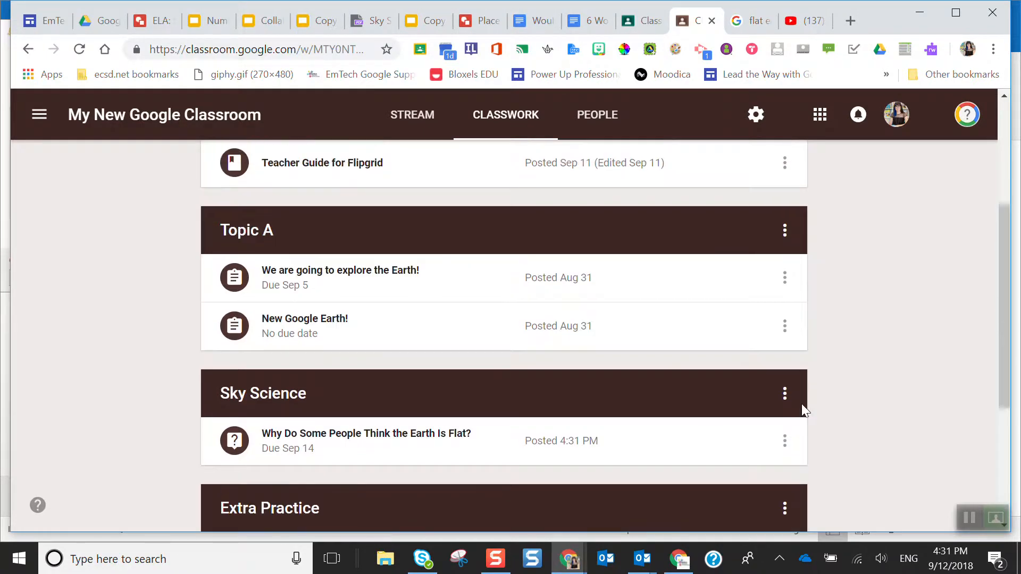
click(790, 398)
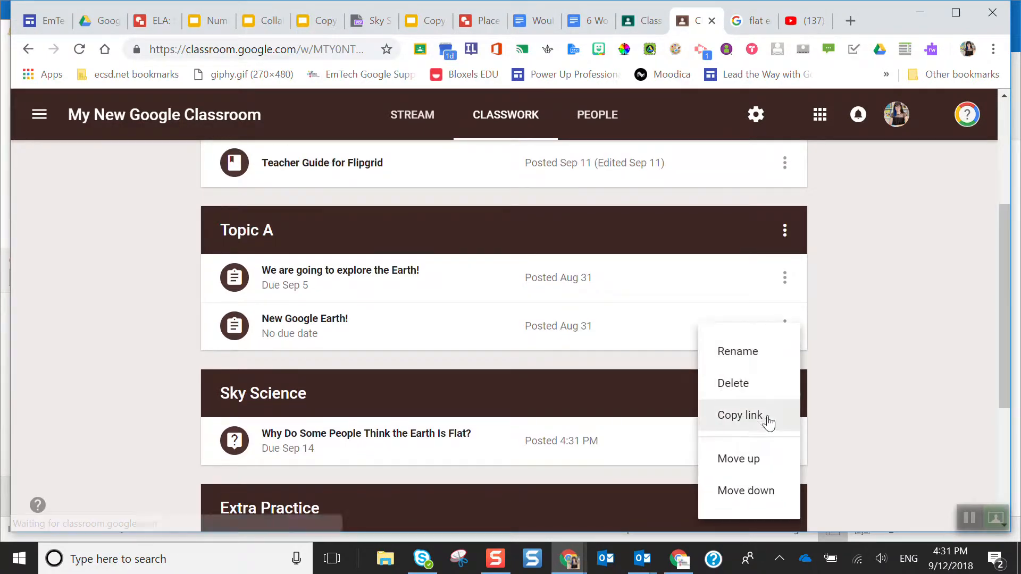
click(777, 463)
scroll(809, 394, up, 3)
scroll(825, 369, up, 1)
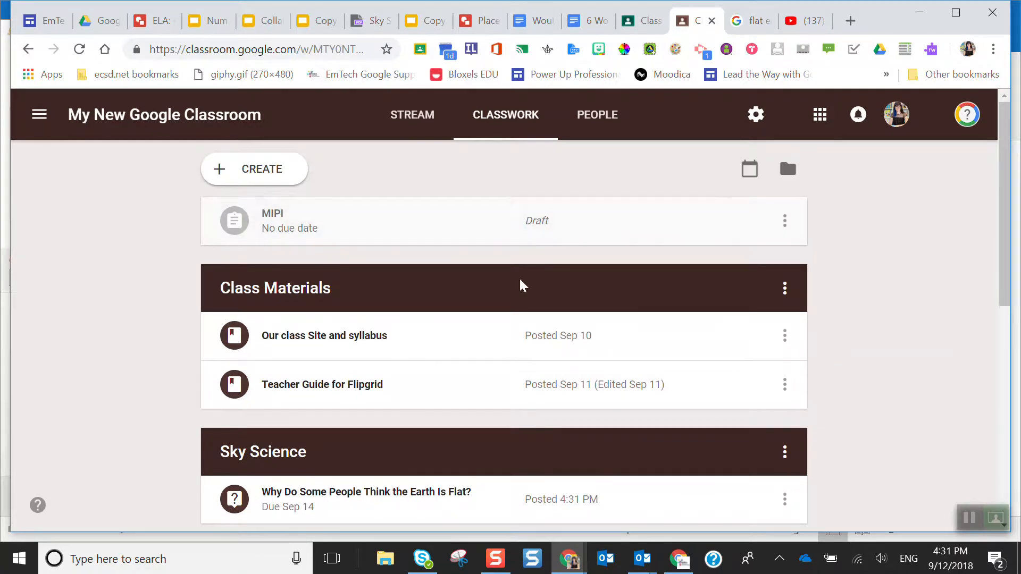
Expand the question "Why Do Some People Think the Earth Is Flat?" and examine its turned-in status, student answers and question page
scroll(780, 342, down, 2)
scroll(781, 342, down, 1)
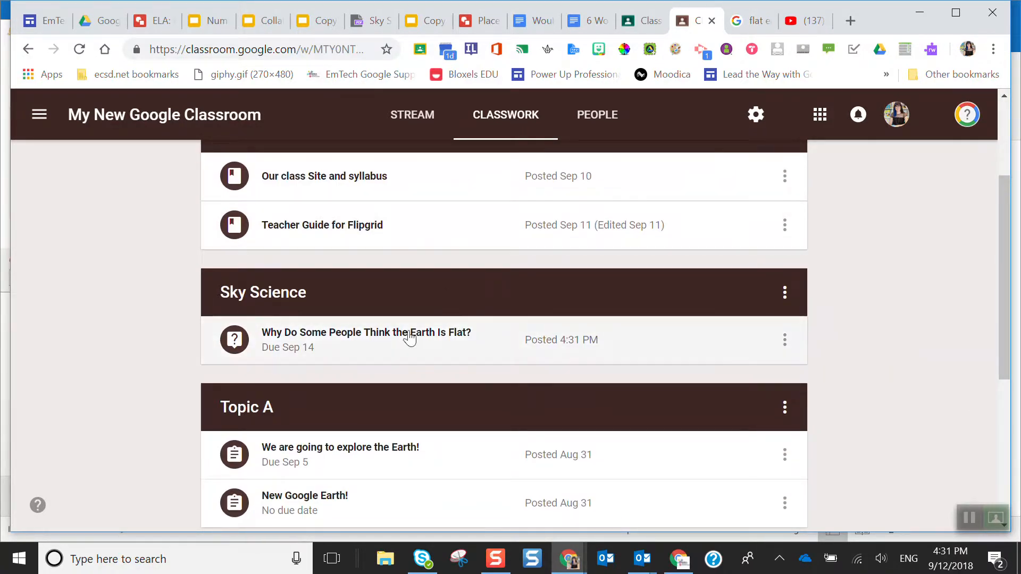
click(351, 335)
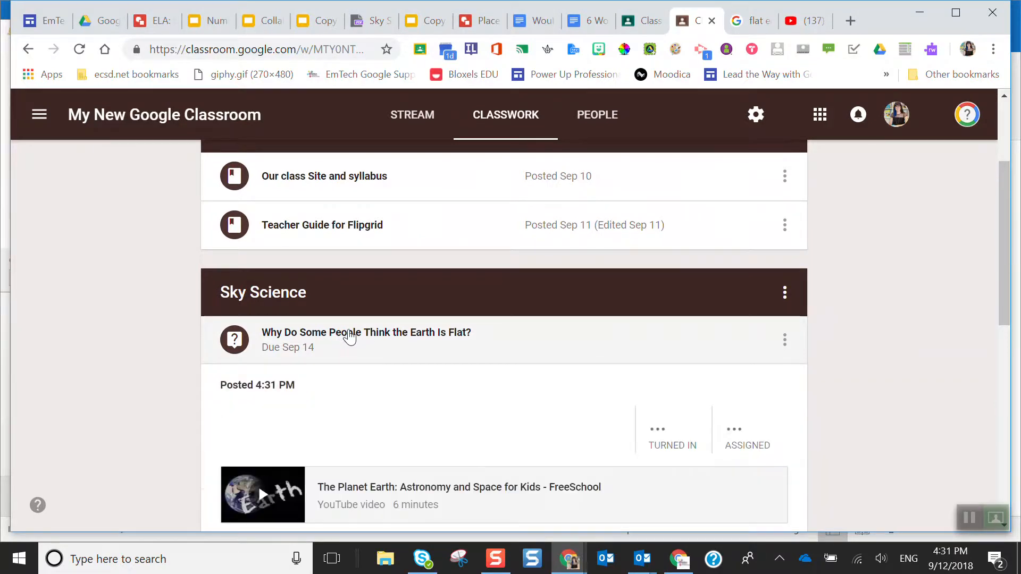
scroll(469, 333, down, 1)
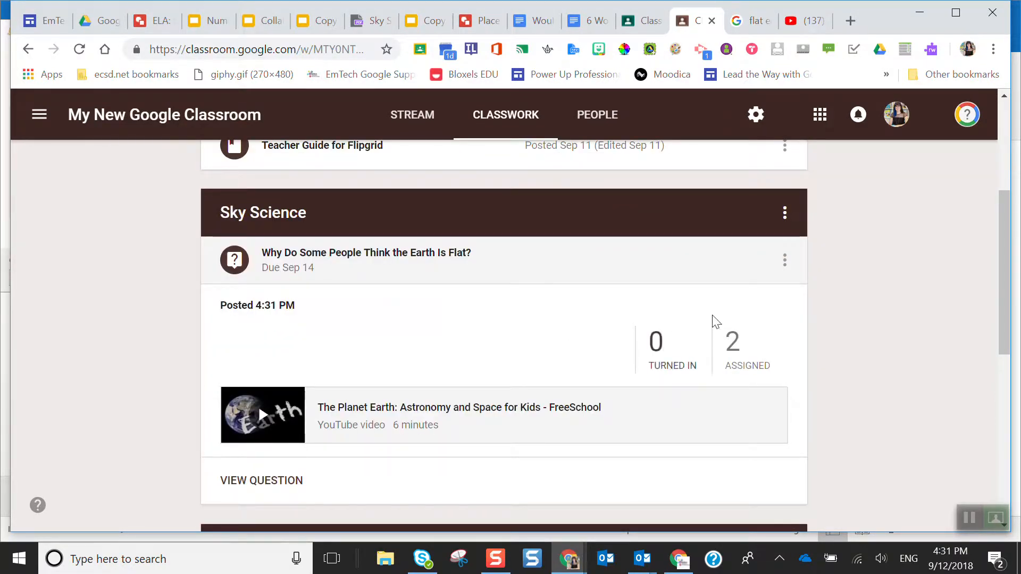
drag(686, 327, 716, 336)
click(628, 313)
click(274, 482)
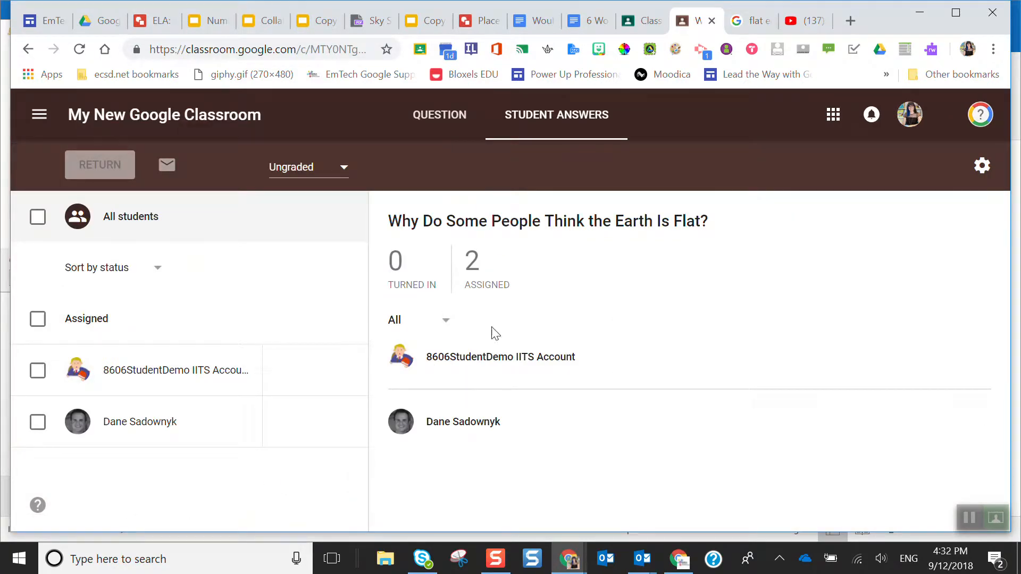
click(449, 123)
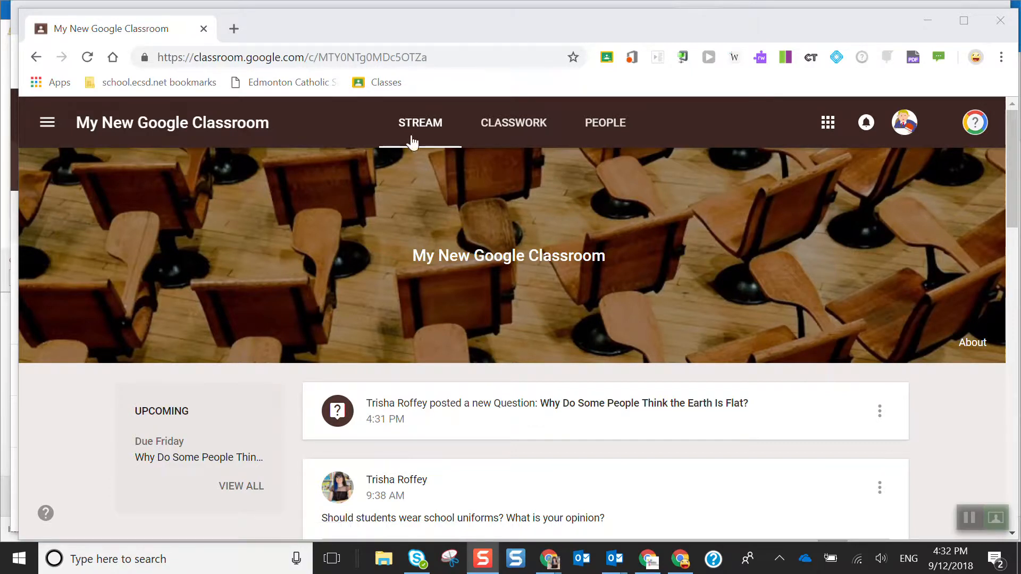
In the student account's window, look through the class Stream for the announcement of the new question among the earlier posts
scroll(452, 325, down, 5)
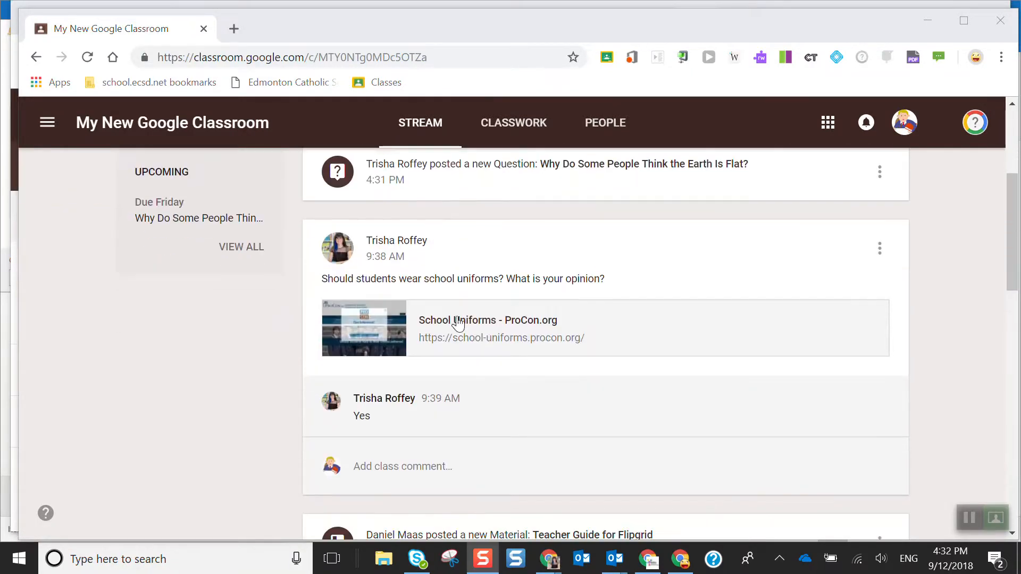
scroll(434, 413, down, 7)
scroll(434, 414, down, 11)
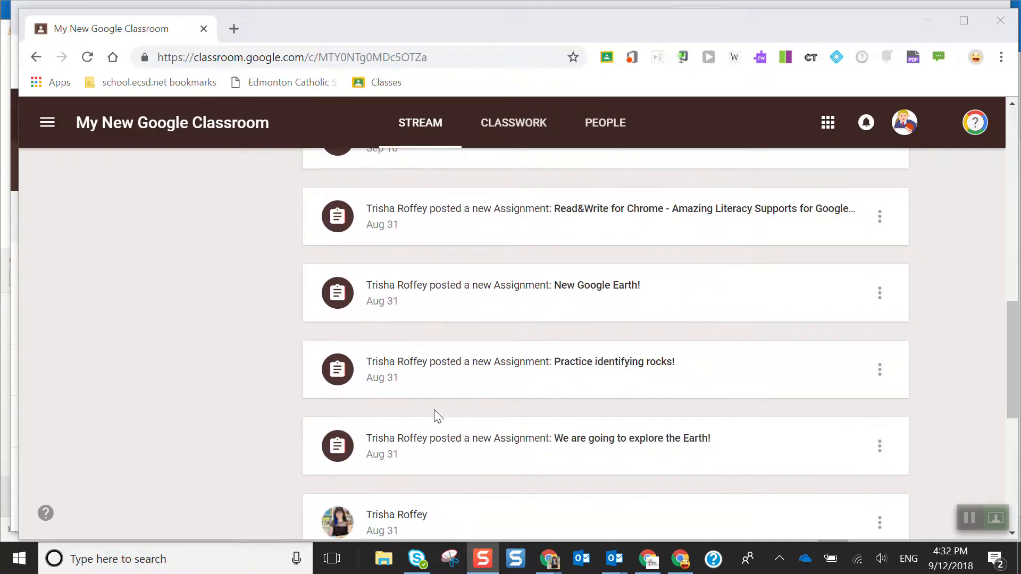
scroll(450, 420, up, 7)
scroll(449, 417, up, 15)
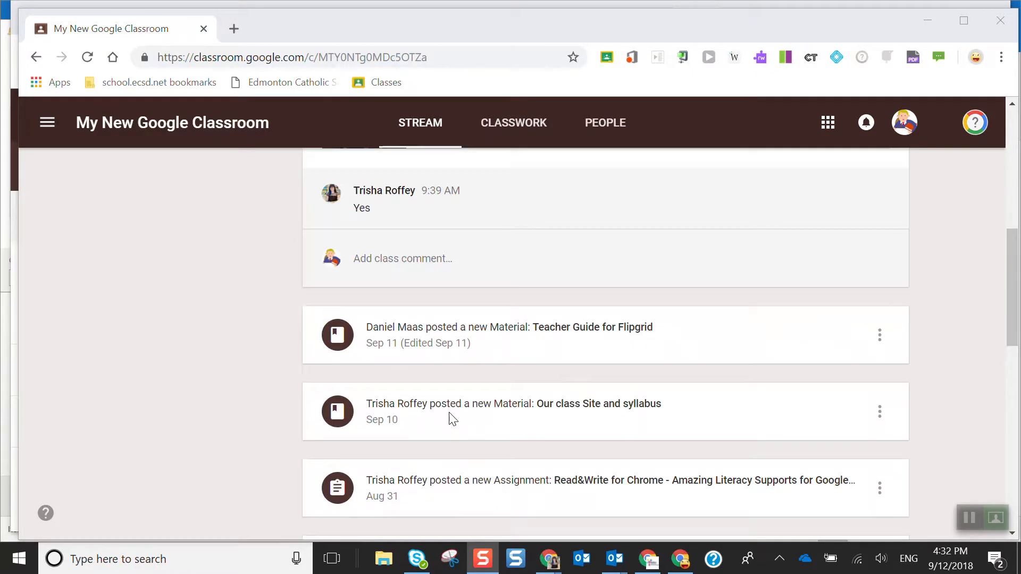
scroll(425, 435, up, 1)
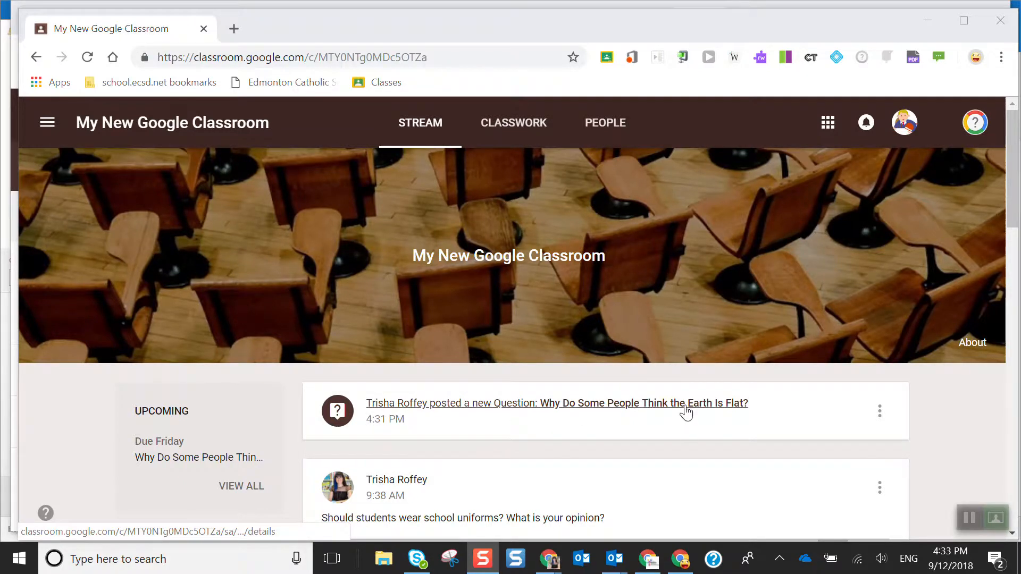
As the student, open the full page of "Why Do Some People Think the Earth Is Flat?" from the Sky Science topic in Classwork
click(512, 126)
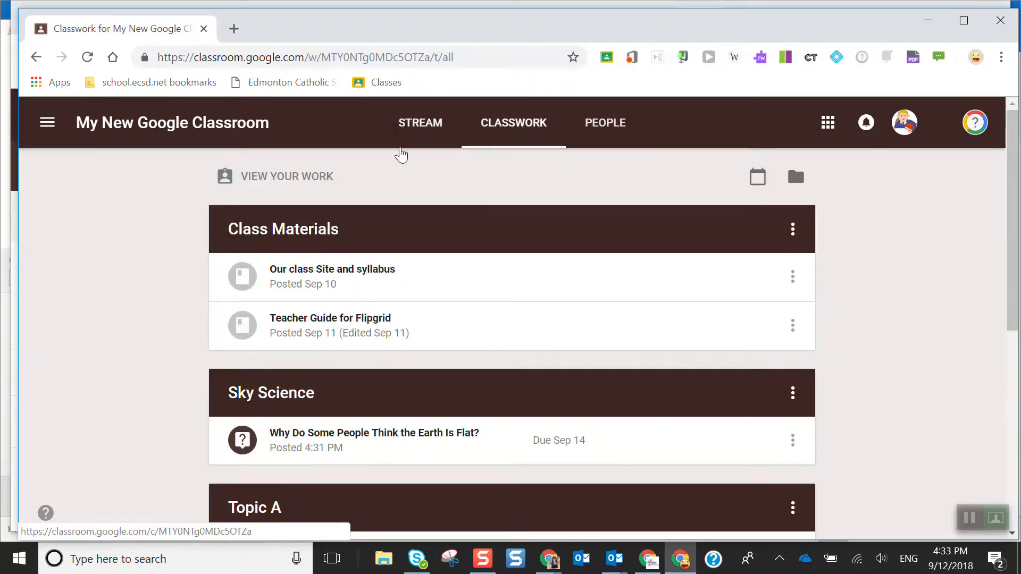
scroll(136, 341, down, 5)
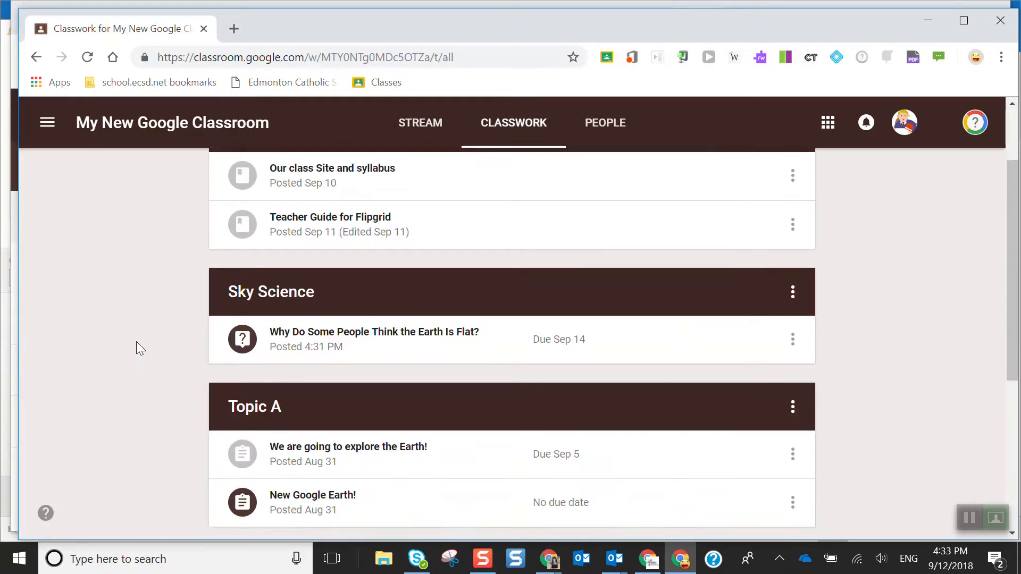
scroll(132, 322, down, 1)
scroll(132, 322, up, 4)
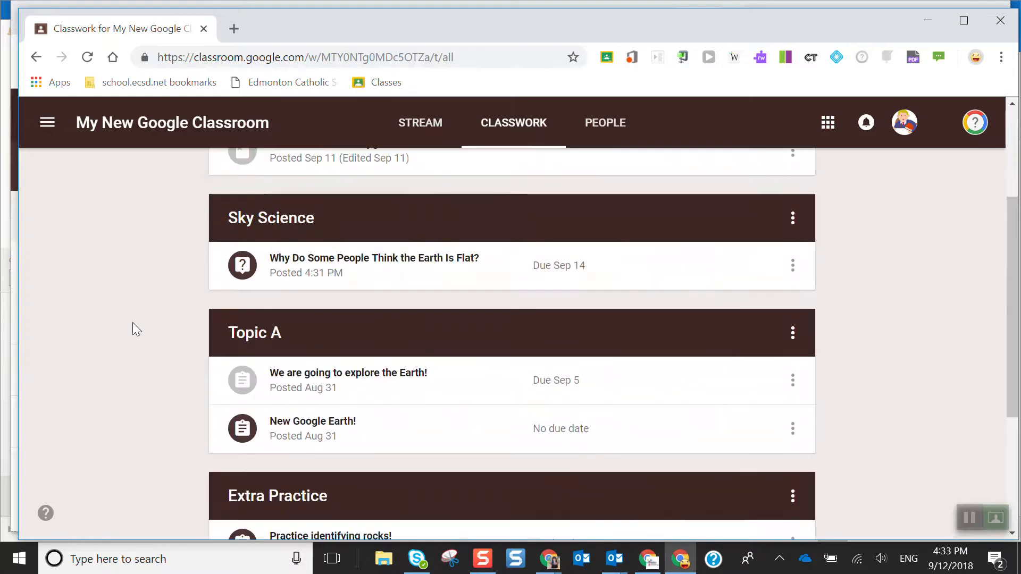
scroll(149, 330, up, 1)
click(367, 359)
scroll(372, 359, down, 1)
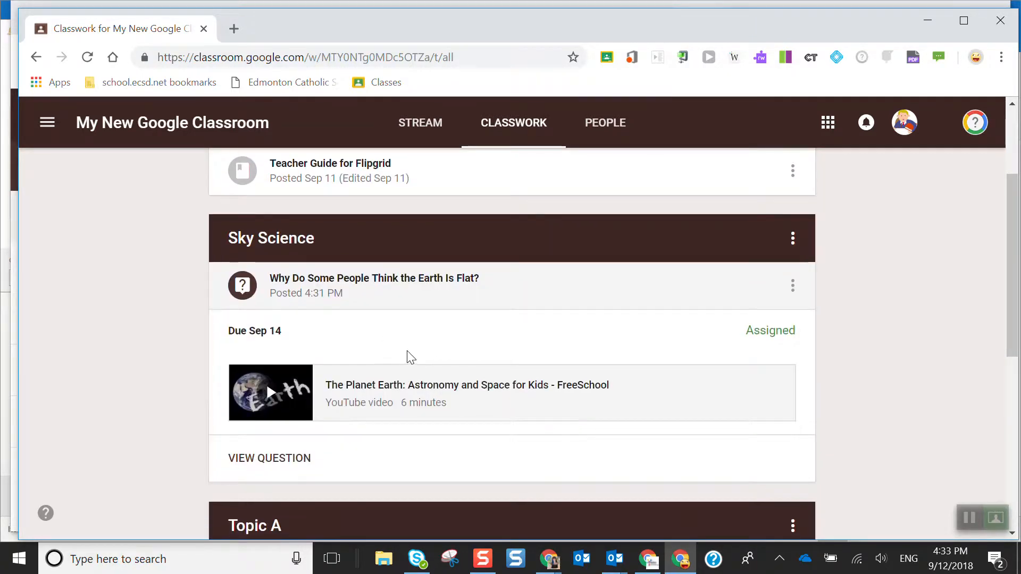
click(280, 461)
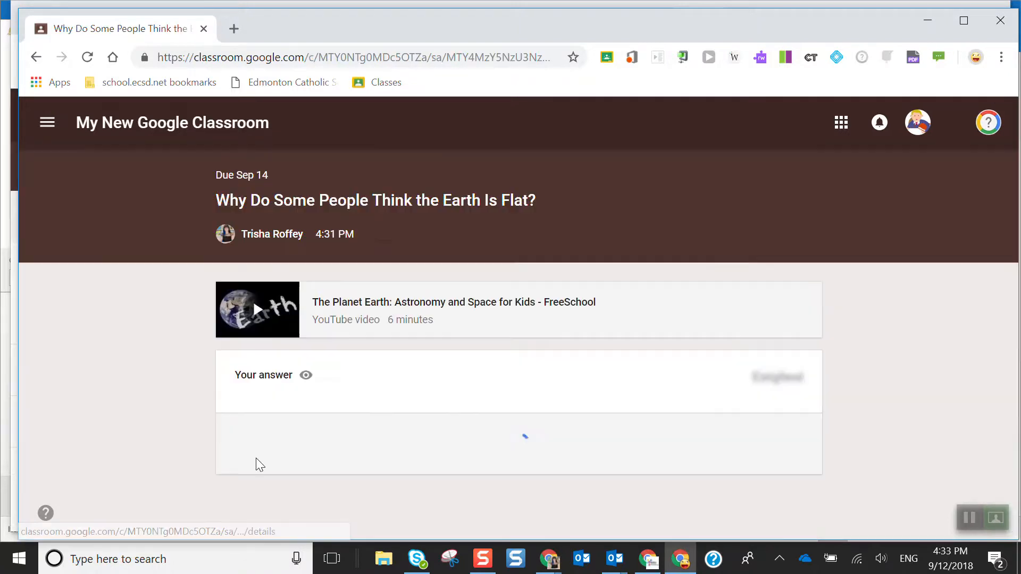
Turn in the answer "When we walk around the earth it looks and feels flat. It is harder to believe satellite photos over what we feel"
click(339, 406)
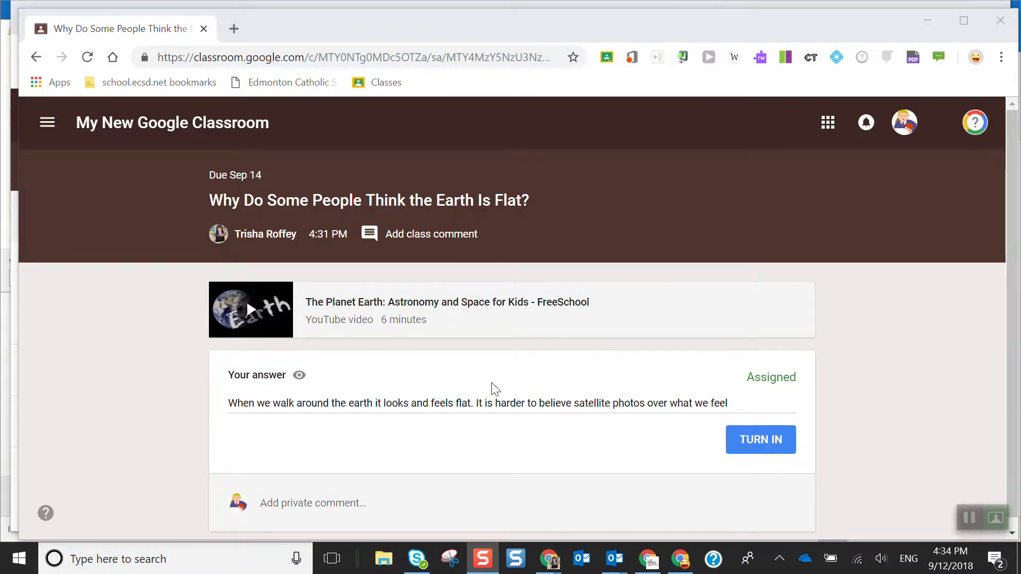
scroll(733, 397, down, 1)
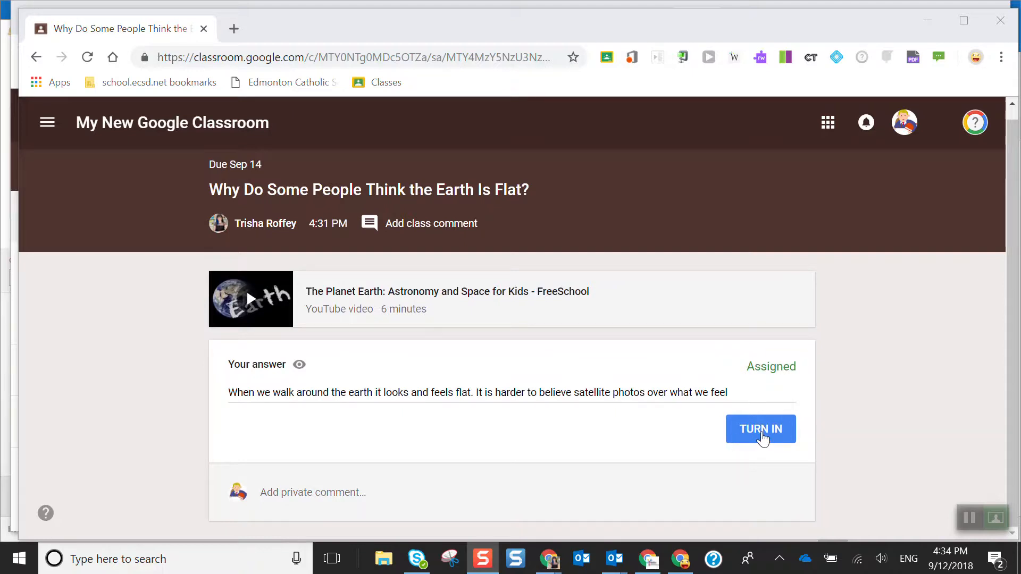
click(762, 432)
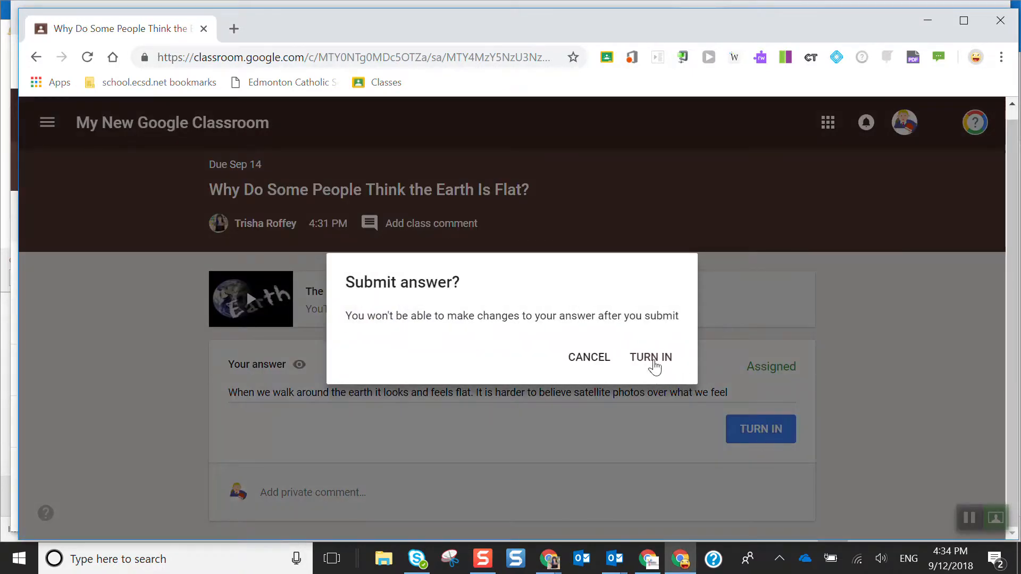
click(652, 359)
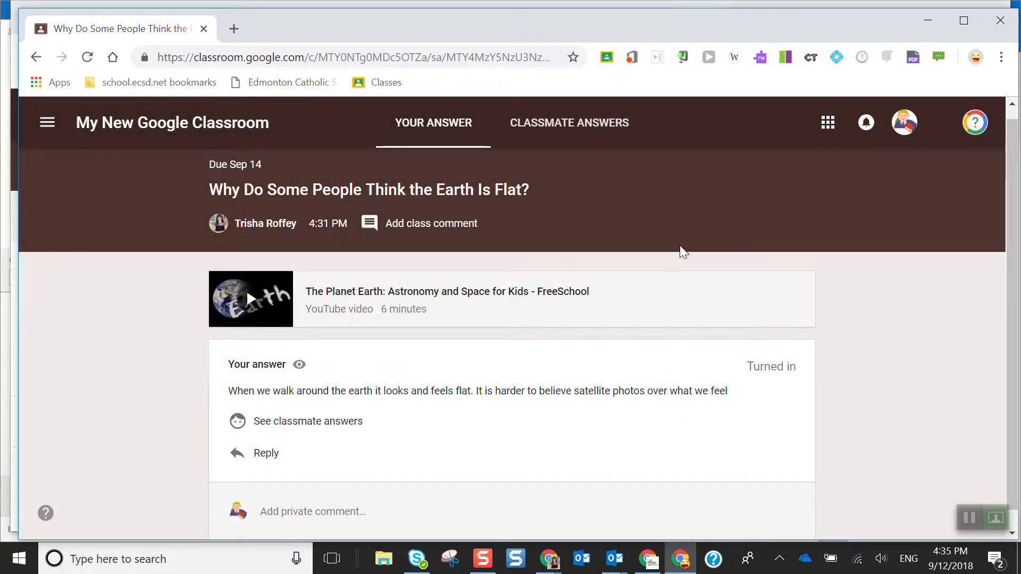
Show the classmate answers to the flat Earth question in the student account
scroll(683, 253, down, 1)
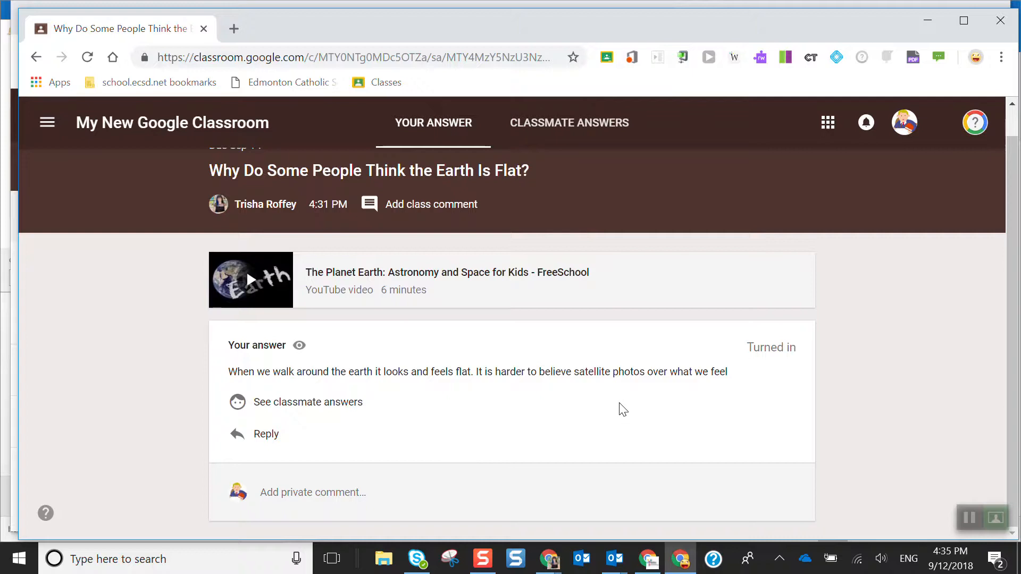
click(319, 407)
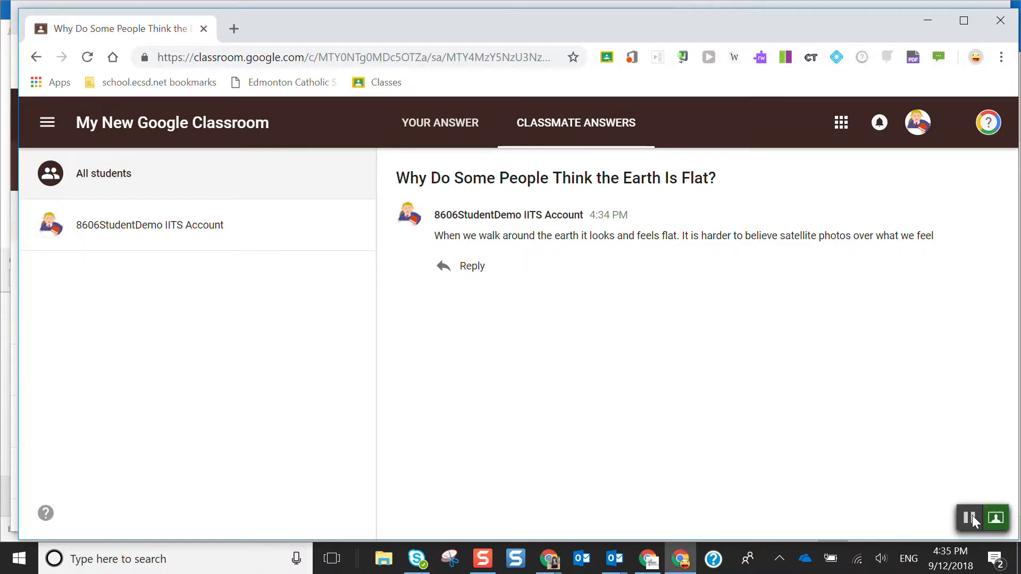
click(970, 517)
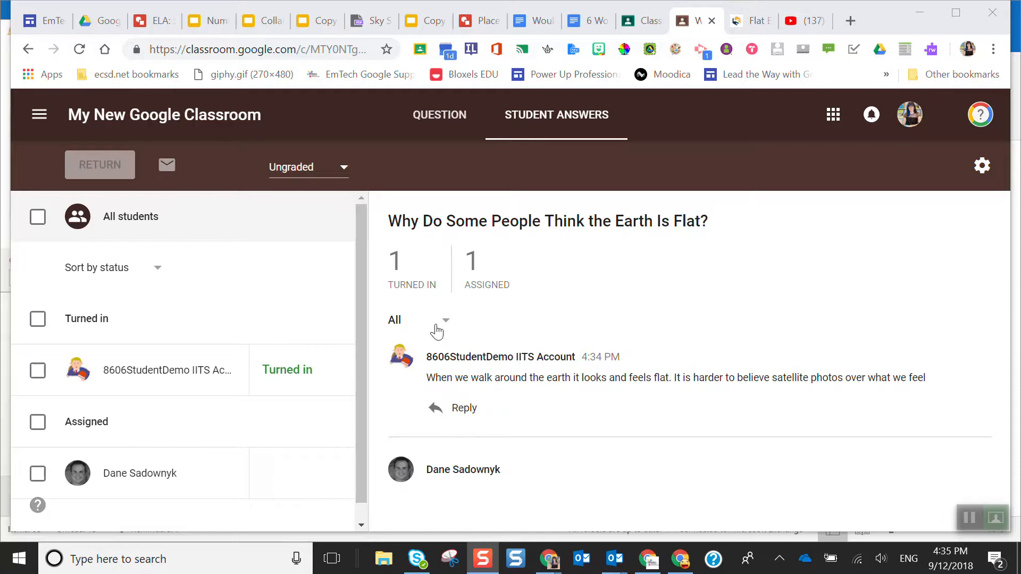
Back in the teacher account, review the question page and the student answers, and open the demo student's submission
click(455, 115)
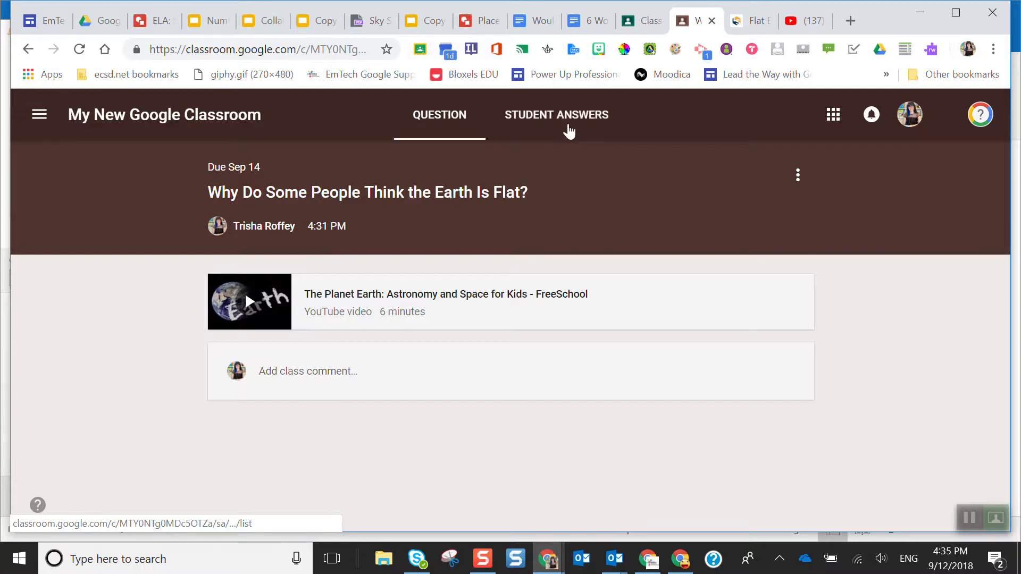
click(970, 519)
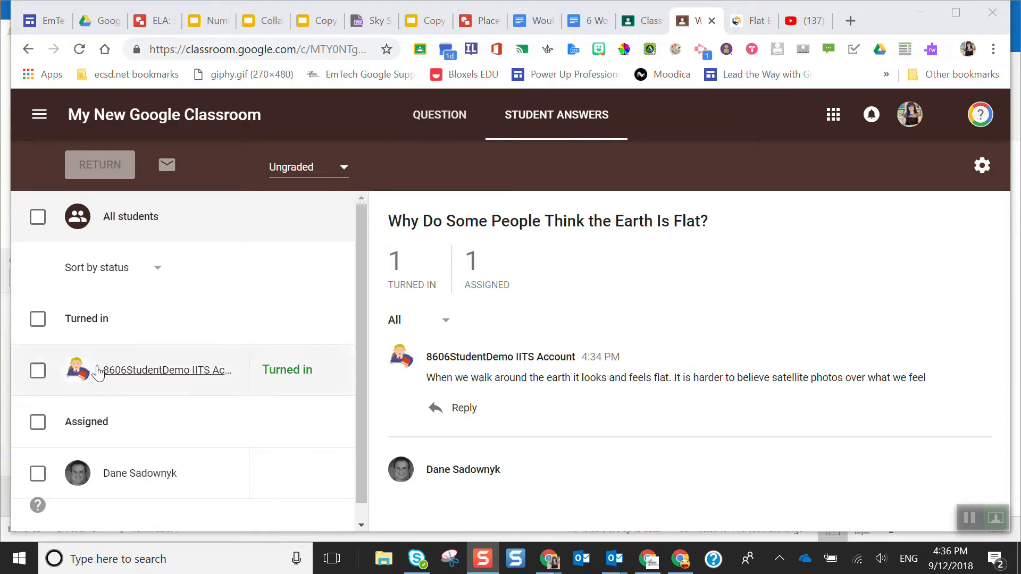
click(140, 371)
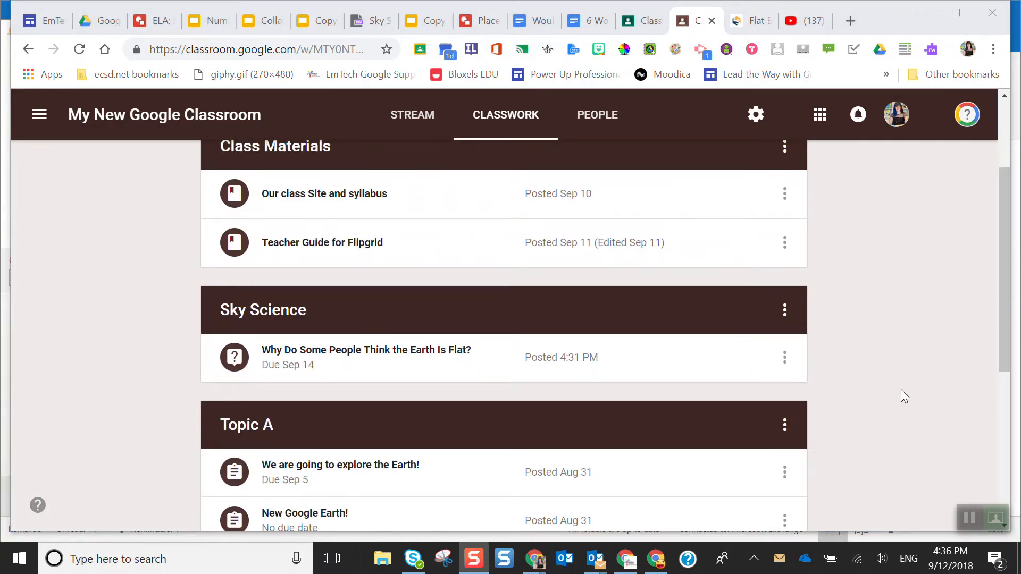
Create a new ungraded question in Classwork reading "Do you think there are other Earth like planets in the universe?"
scroll(917, 393, up, 3)
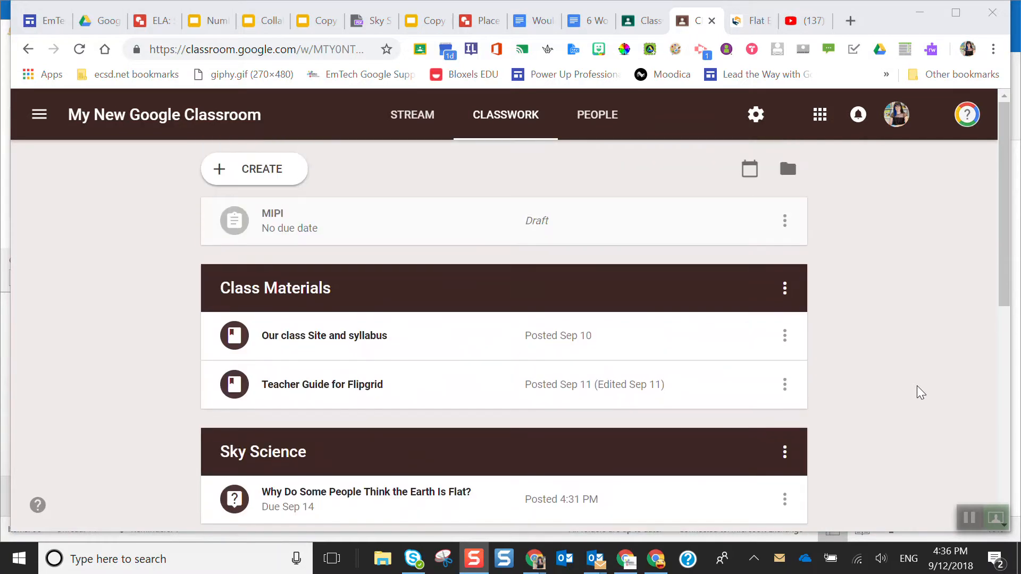
click(246, 169)
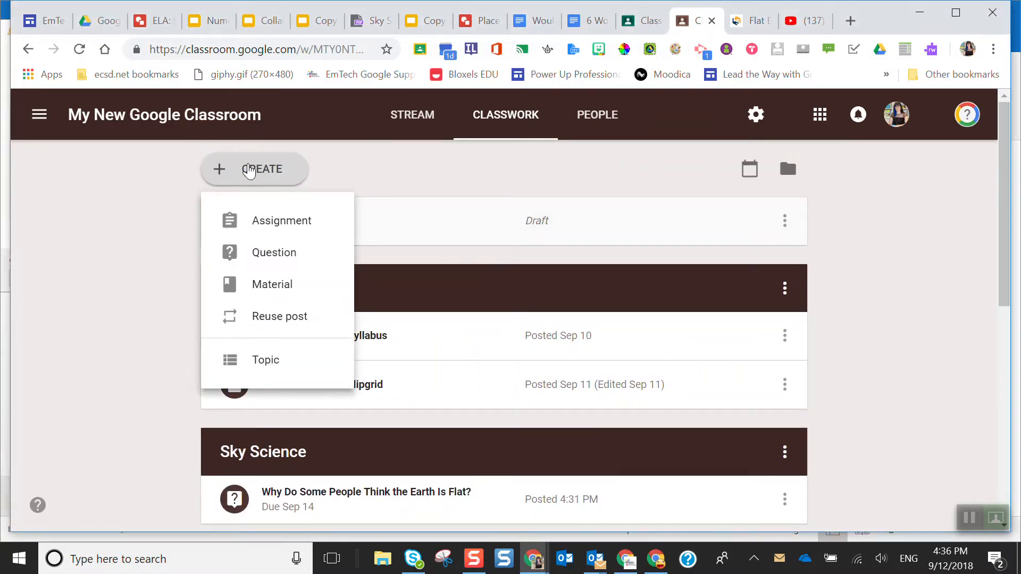
click(295, 249)
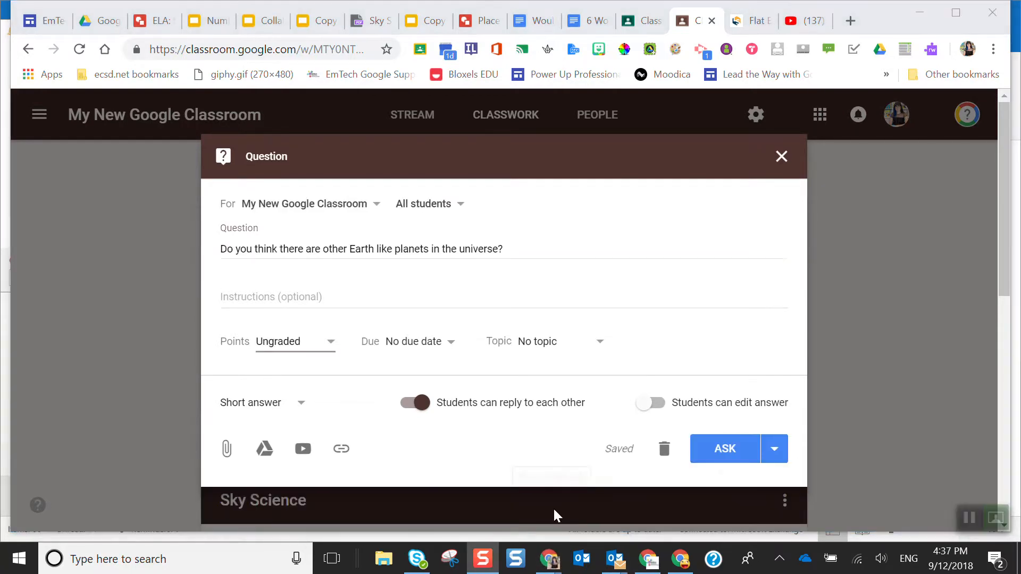
Set the question's due date to Sep 14, 2018 and assign it to the Sky Science topic
click(437, 344)
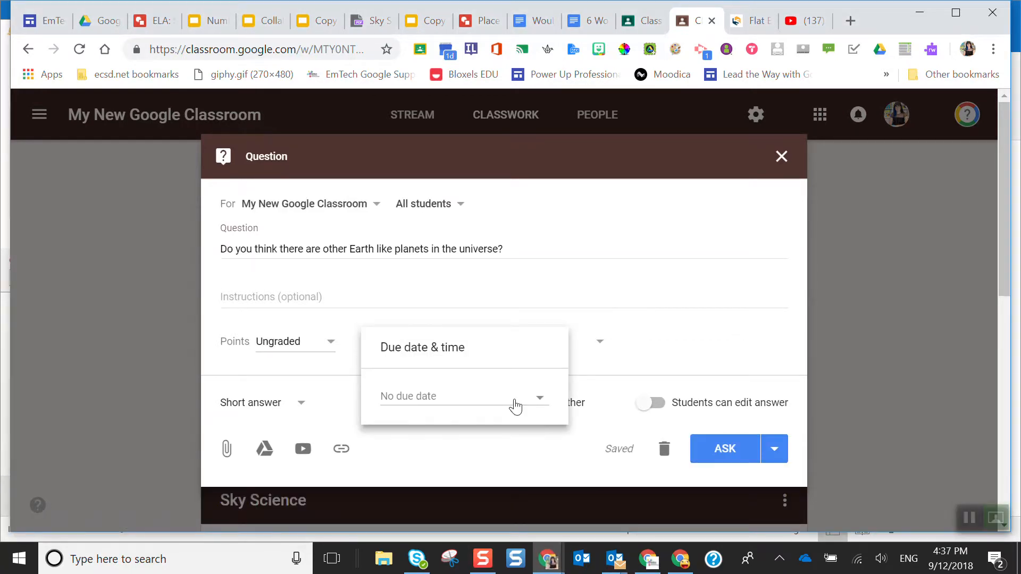
click(541, 399)
click(523, 440)
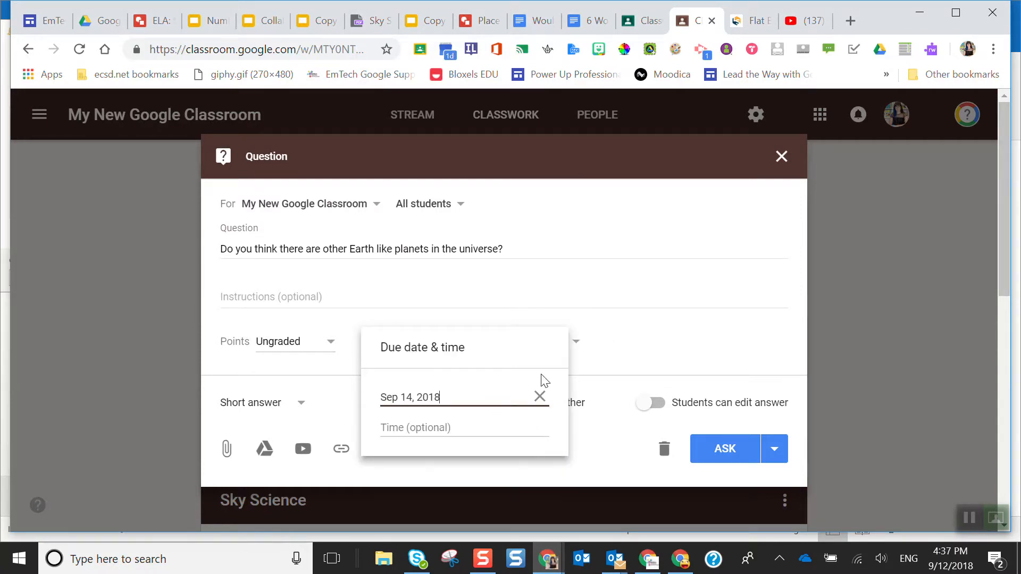
click(632, 317)
click(572, 344)
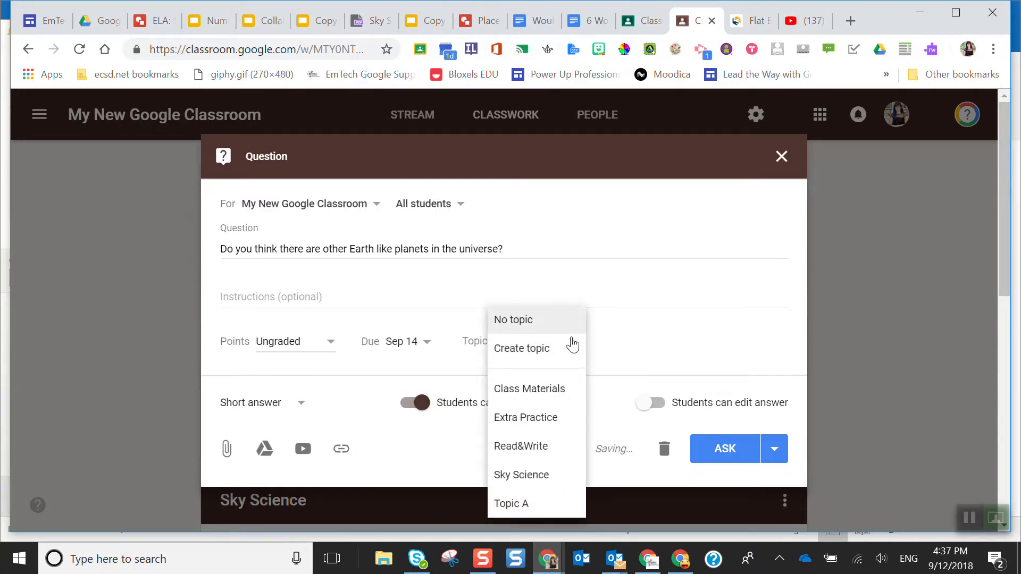
click(551, 481)
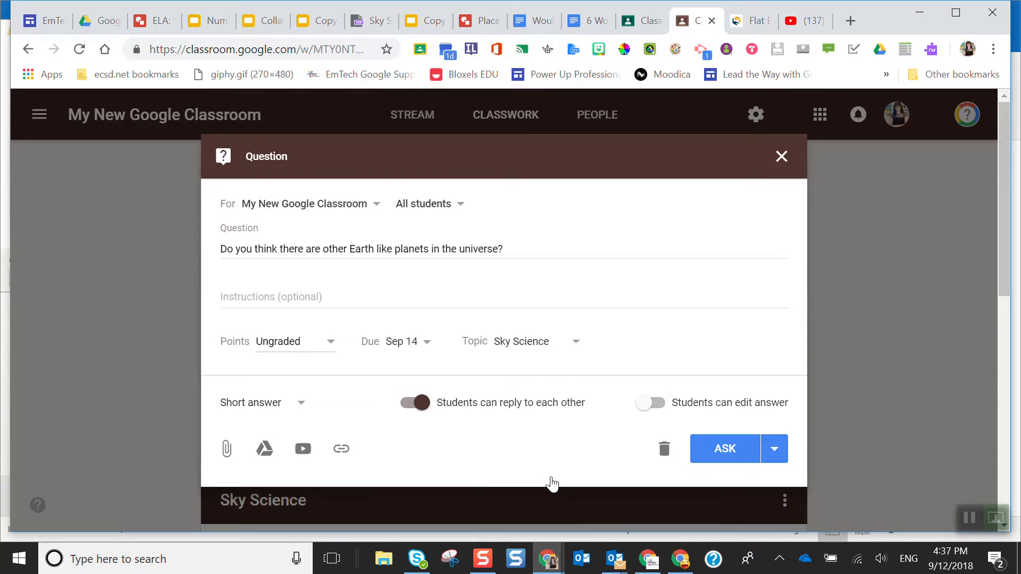
Make the question multiple choice with the answer options "Yes" and "No"
click(296, 403)
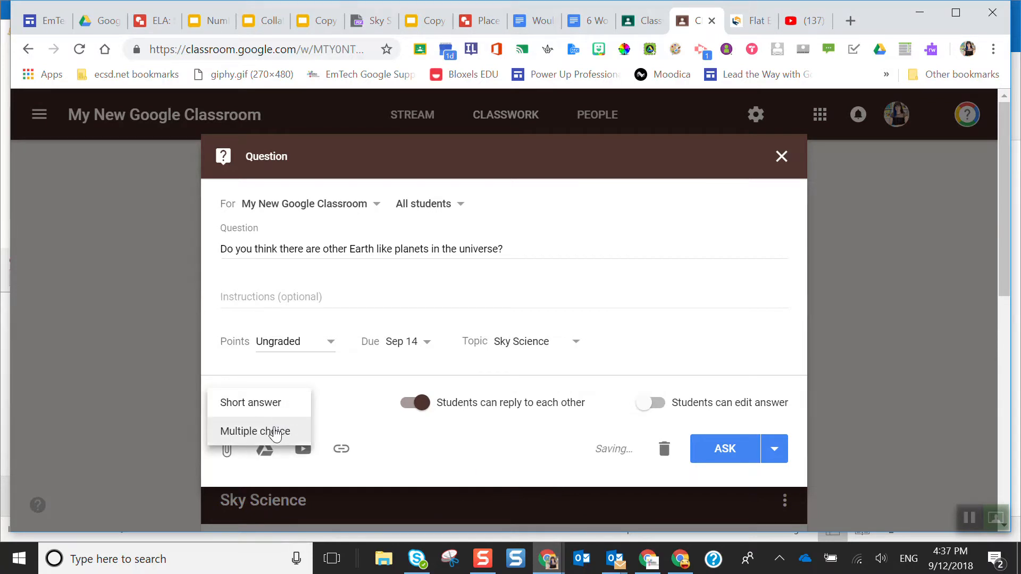
click(275, 431)
click(308, 423)
text(Yes)
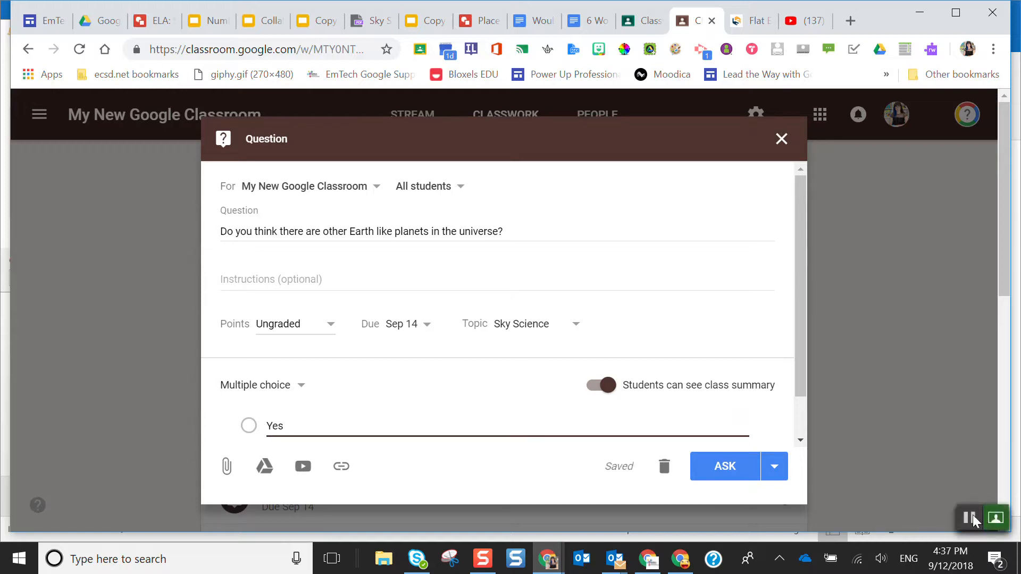
key(Return)
click(321, 377)
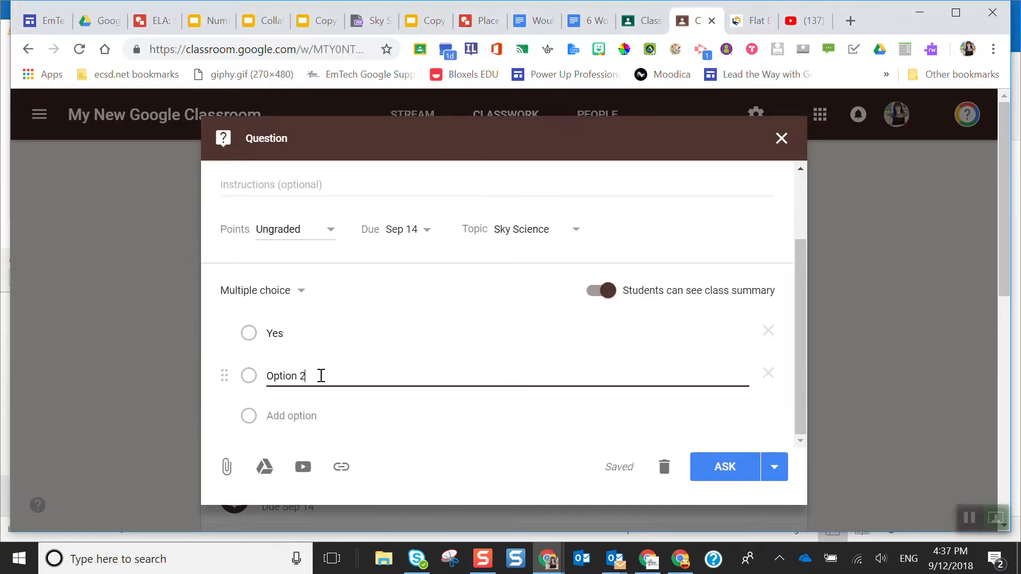
drag(307, 376, 270, 374)
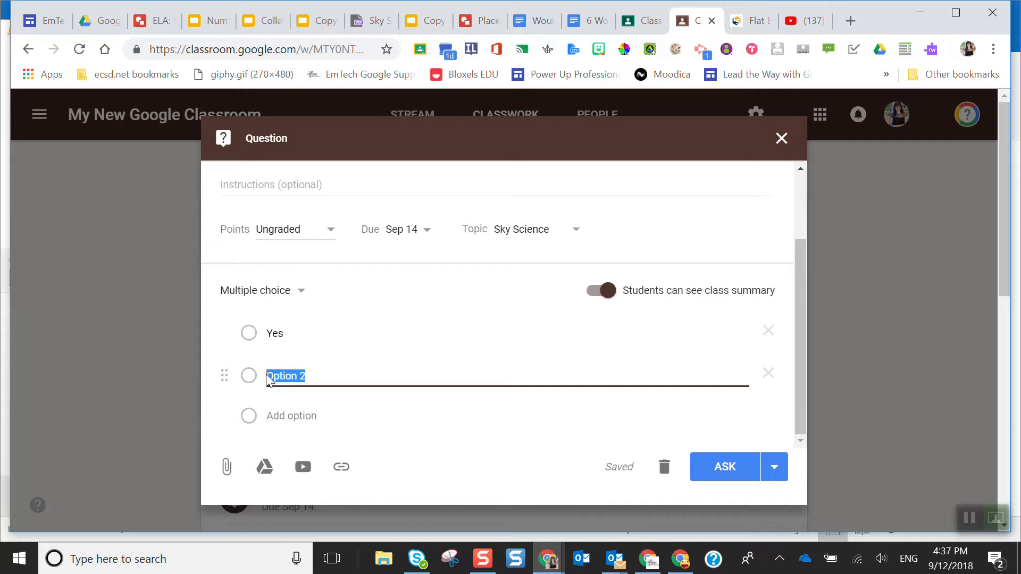
text(No)
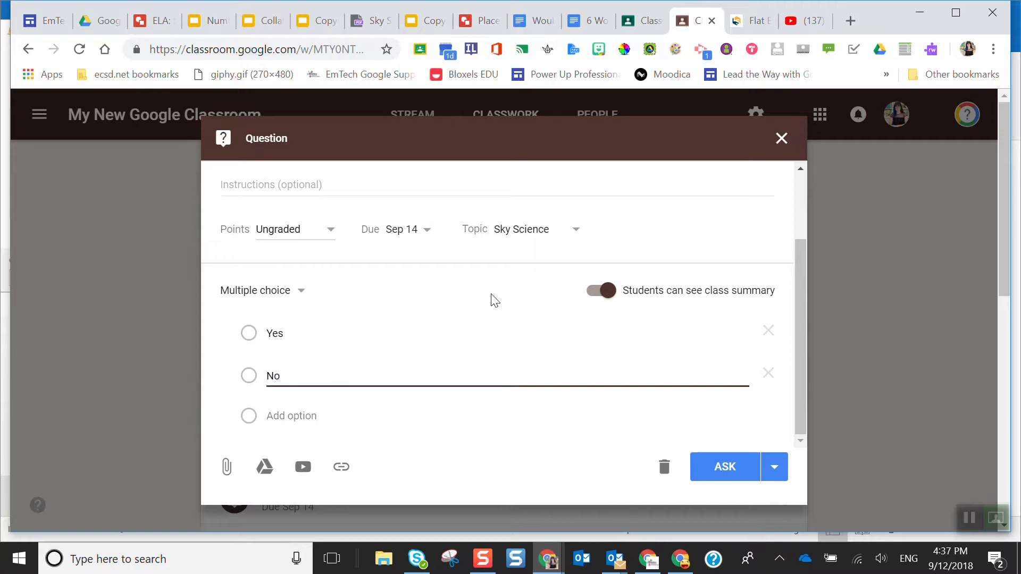
click(544, 329)
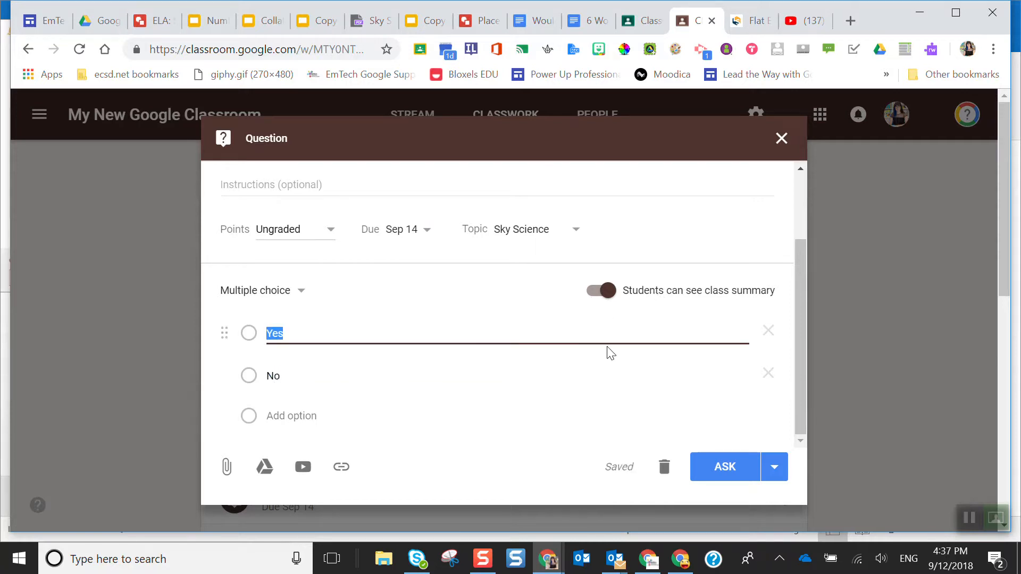
drag(808, 349, 824, 282)
scroll(825, 293, down, 2)
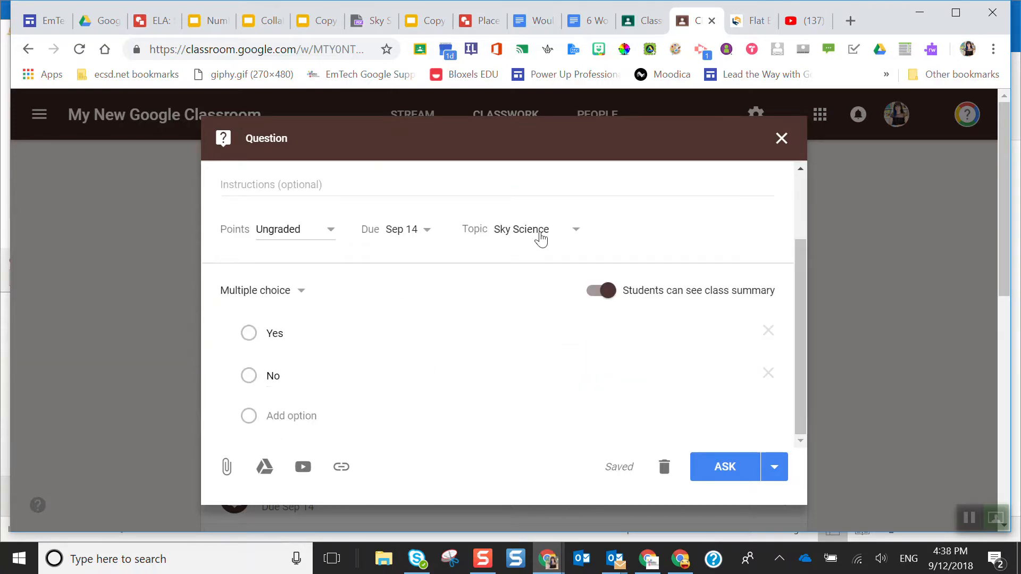
Post the question about Earth like planets and expand its entry under the Sky Science topic
click(725, 466)
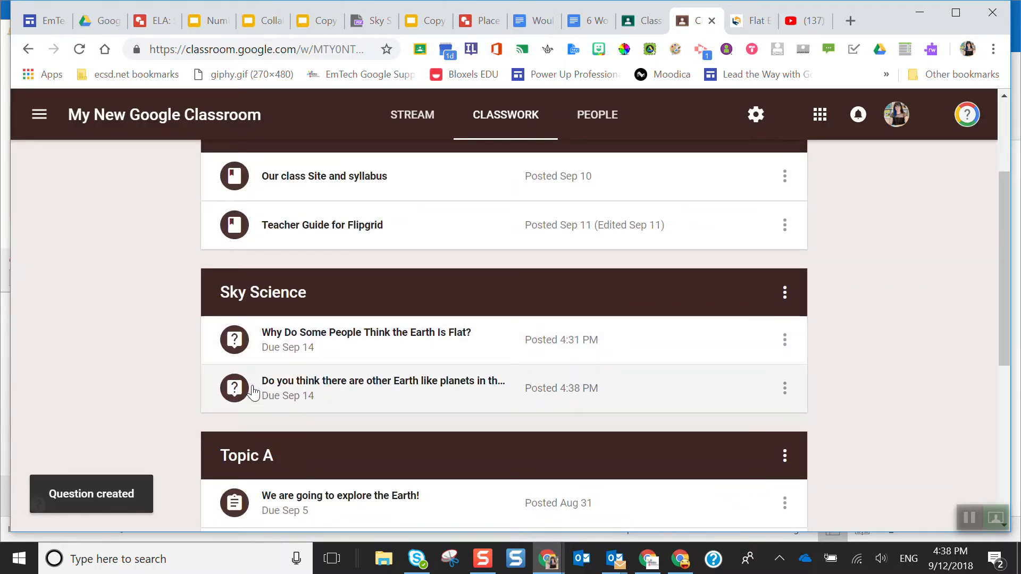
click(351, 385)
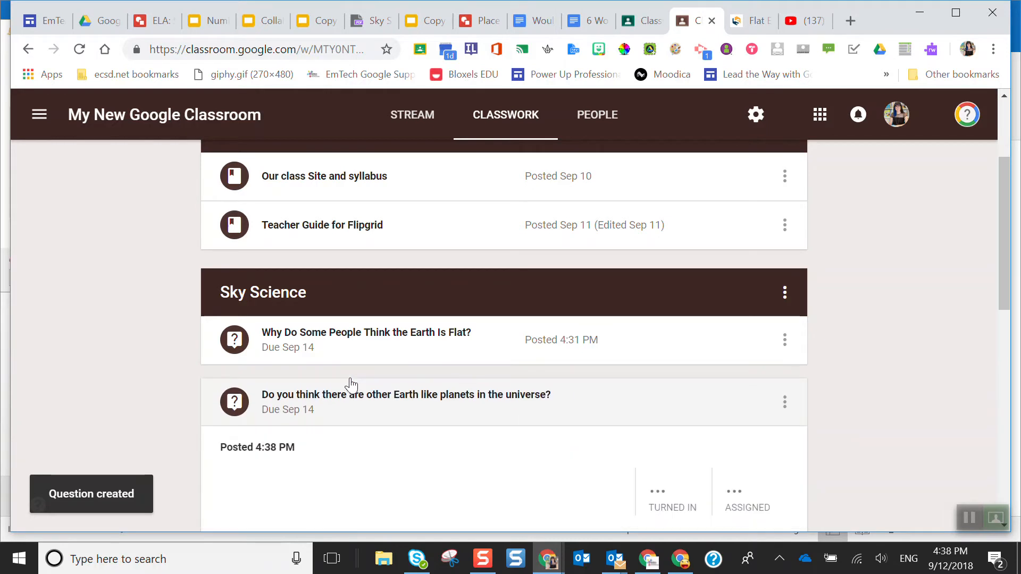